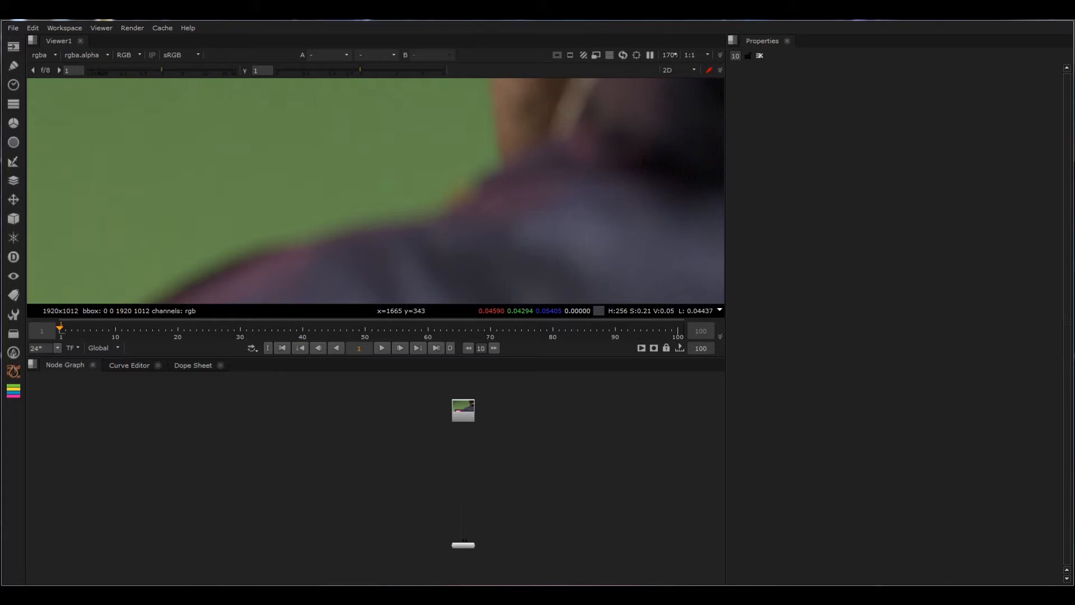
- Show only the plate's blue channel and inspect the noise around the shoulder edge
{"action": "key", "text": "b"}
{"action": "scroll", "coordinate": [485, 264], "scroll_direction": "up", "scroll_amount": 3}
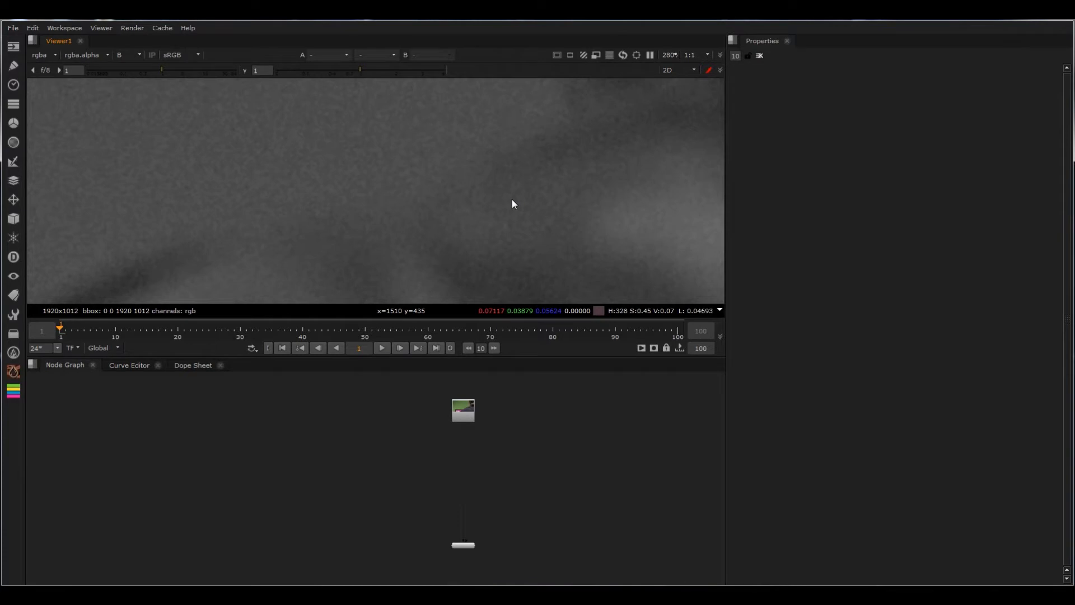
{"action": "scroll", "coordinate": [547, 164], "scroll_direction": "down", "scroll_amount": 5}
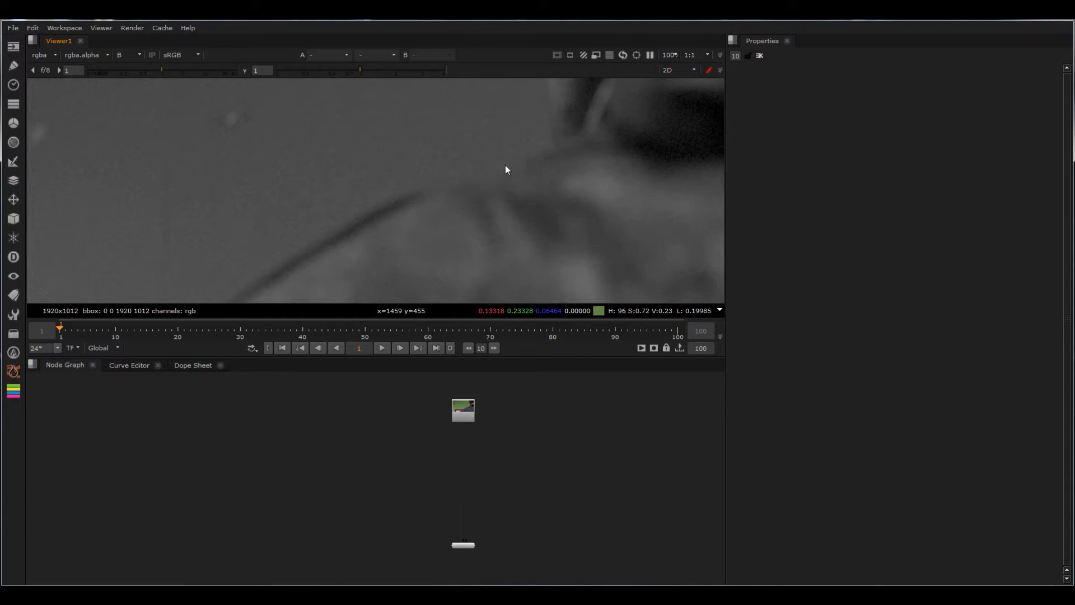
- Add a Denoise node fed from the plate through dots, on a side branch of the node graph
{"action": "left_click", "coordinate": [466, 420]}
{"action": "key", "text": "."}
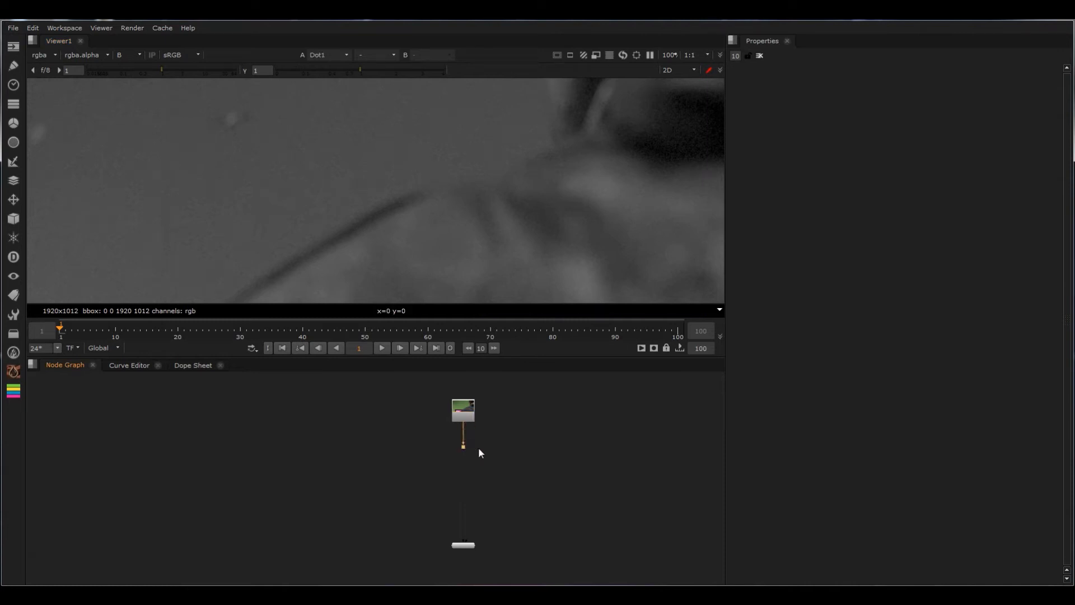
{"action": "key", "text": "Tab"}
{"action": "type", "text": "denoi"}
{"action": "key", "text": "Return"}
{"action": "left_click_drag", "start_coordinate": [468, 455], "coordinate": [266, 512]}
{"action": "left_click_drag", "start_coordinate": [320, 491], "coordinate": [320, 483]}
{"action": "left_click_drag", "start_coordinate": [366, 410], "coordinate": [265, 495]}
{"action": "left_click_drag", "start_coordinate": [306, 484], "coordinate": [289, 488]}
{"action": "left_click", "coordinate": [299, 487]}
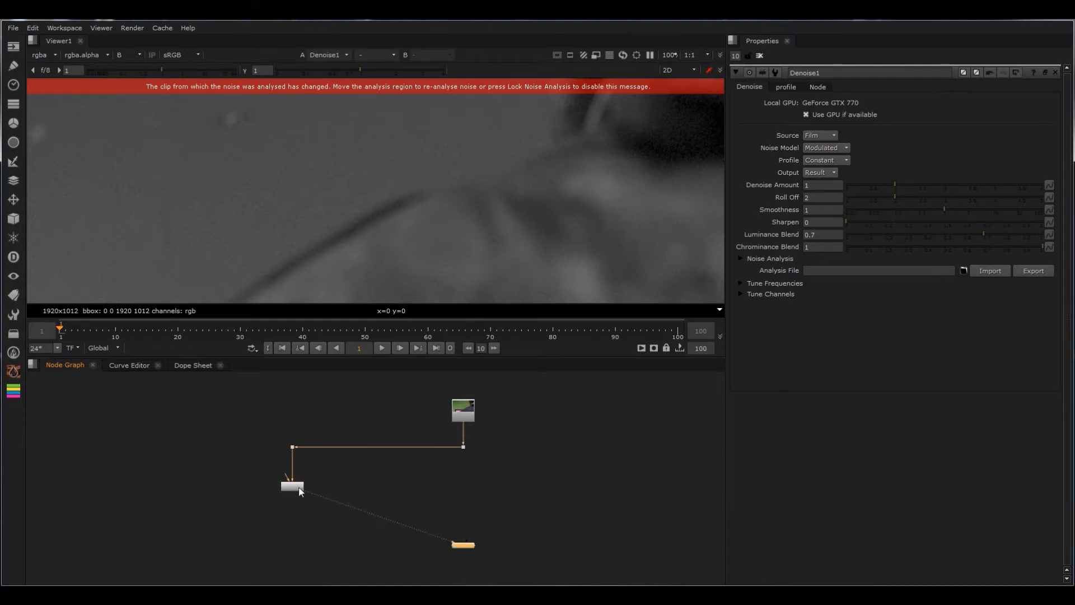
- View the original plate in full colour and place an enlarged noise analysis region over the plain green area between the tracking markers
{"action": "scroll", "coordinate": [330, 191], "scroll_direction": "down", "scroll_amount": 5}
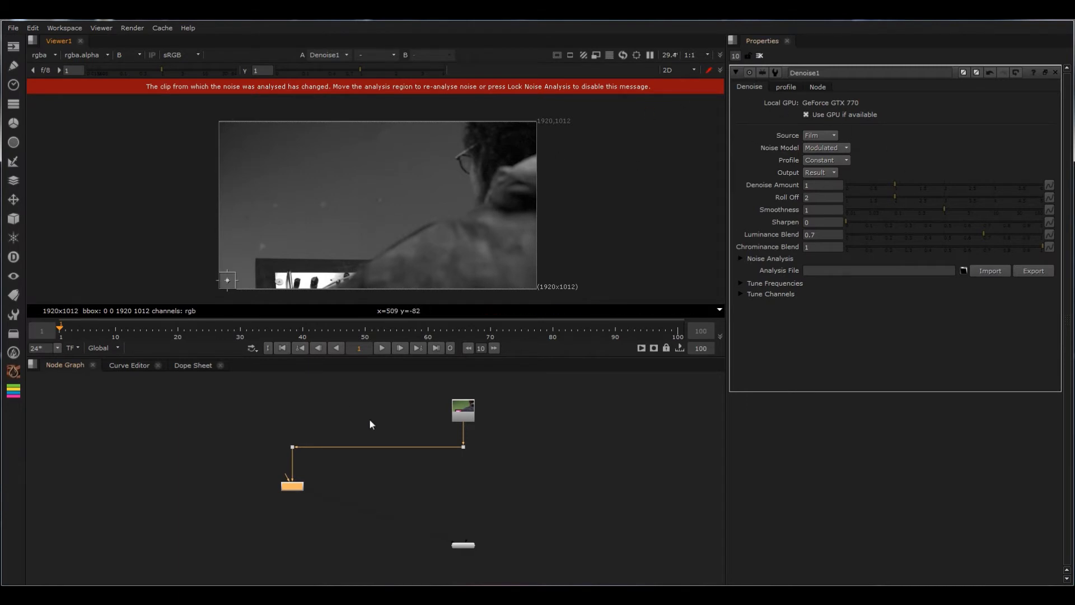
{"action": "scroll", "coordinate": [233, 260], "scroll_direction": "up", "scroll_amount": 2}
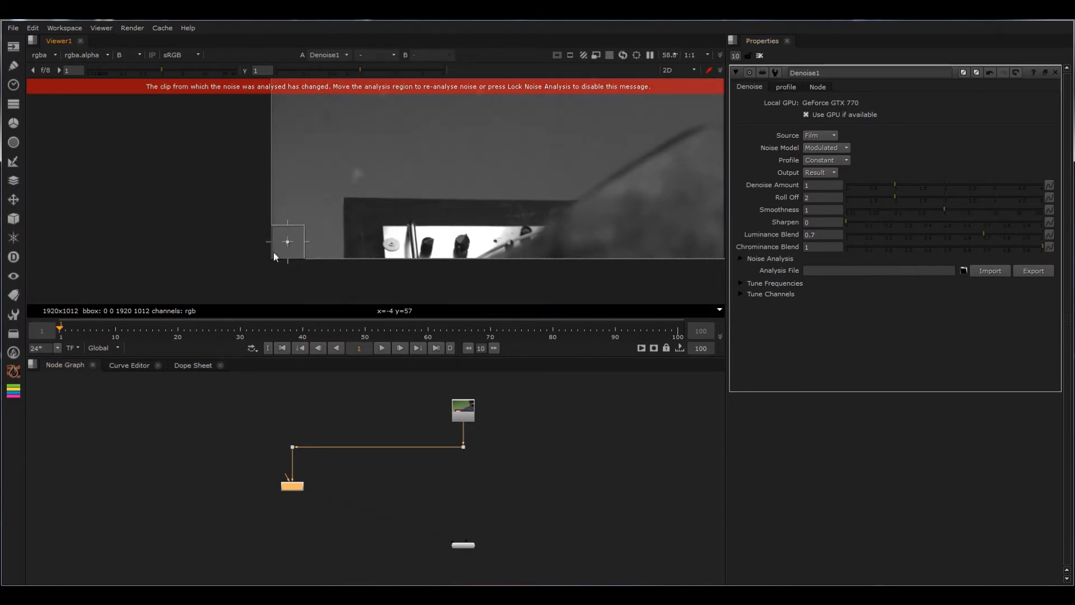
{"action": "scroll", "coordinate": [425, 224], "scroll_direction": "down", "scroll_amount": 2}
{"action": "scroll", "coordinate": [392, 219], "scroll_direction": "down", "scroll_amount": 1}
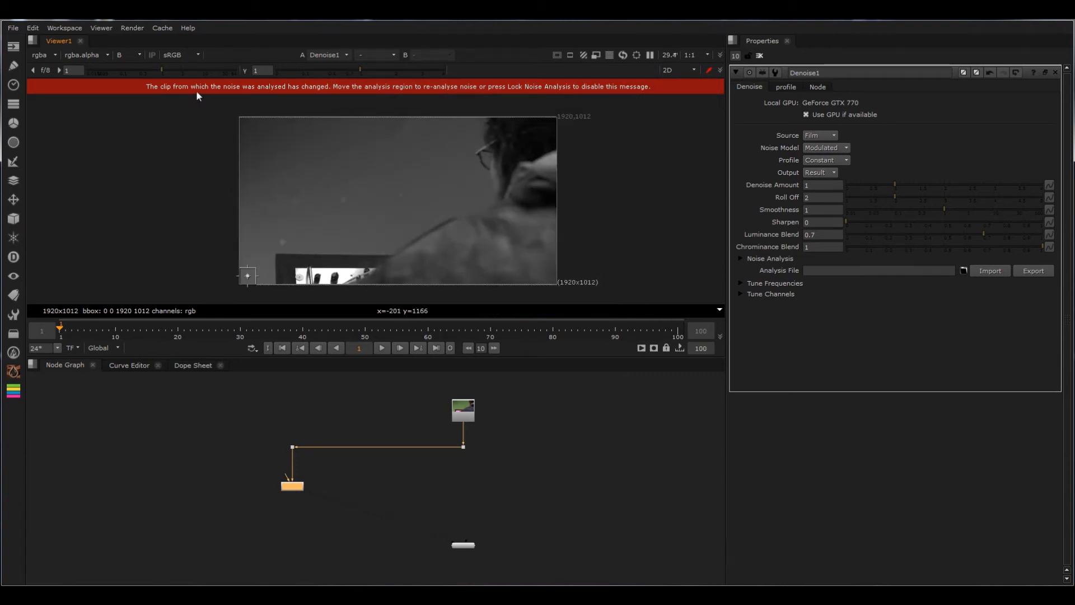
{"action": "left_click", "coordinate": [439, 399]}
{"action": "key", "text": "1"}
{"action": "key", "text": "b"}
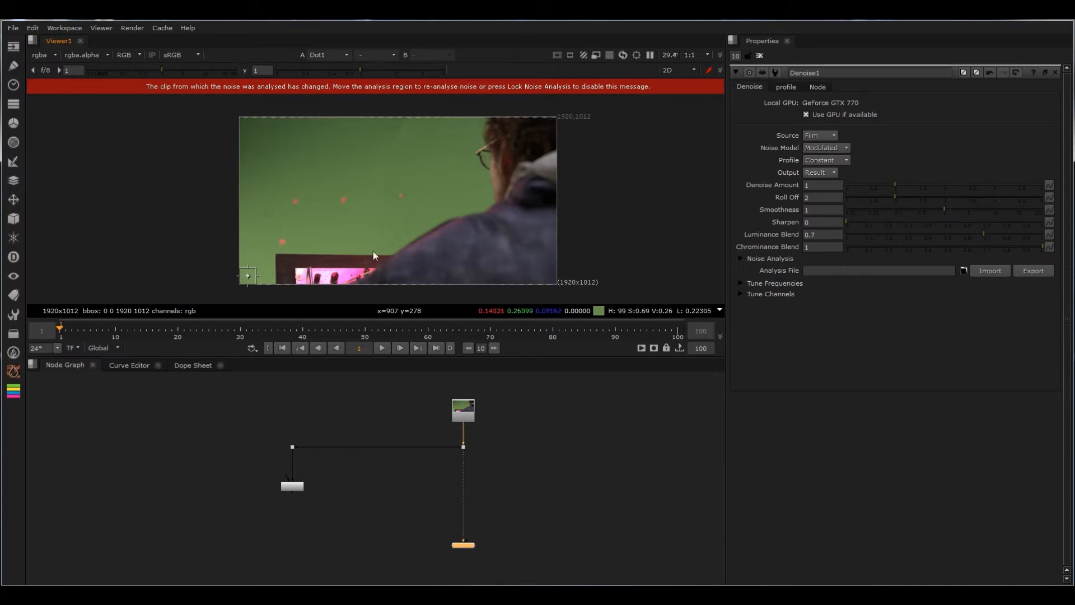
{"action": "left_click_drag", "start_coordinate": [247, 276], "coordinate": [355, 248]}
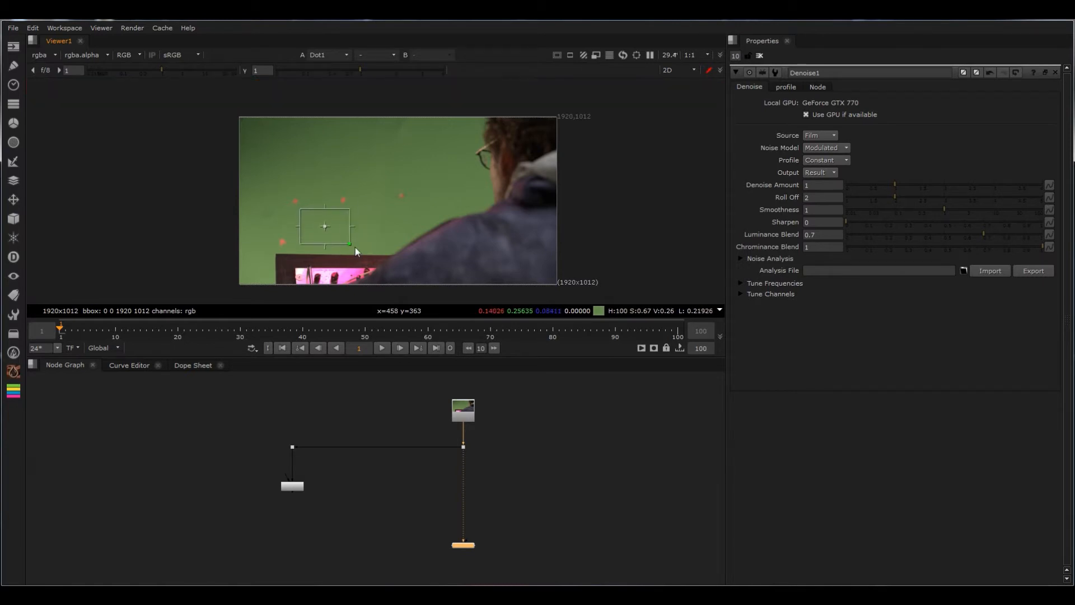
{"action": "middle_click_drag", "start_coordinate": [426, 204], "coordinate": [473, 184]}
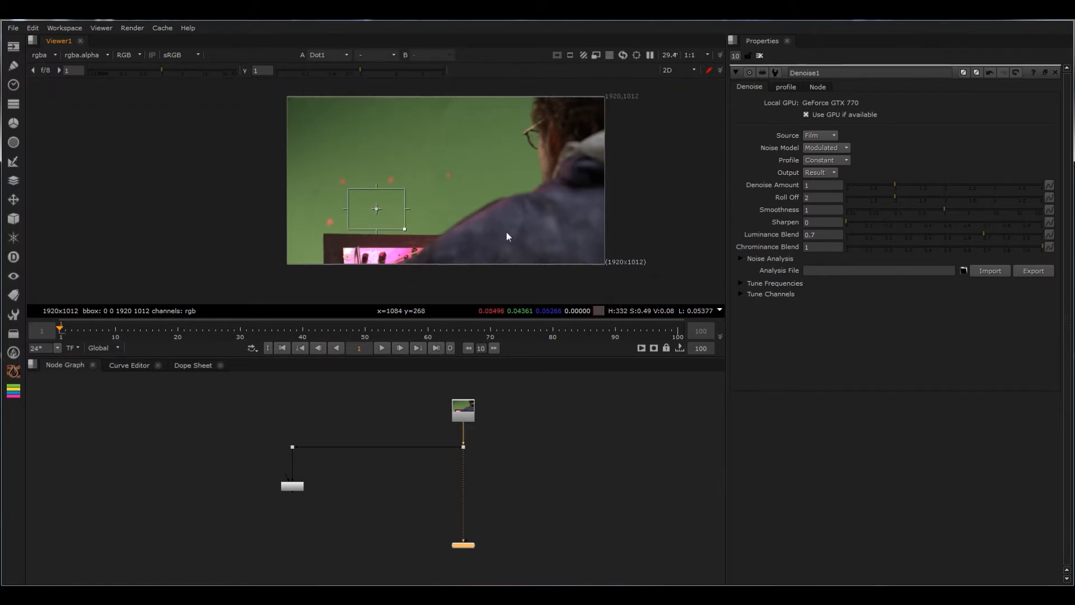
- Compare the Denoise result with the original plate along the shoulder edge
{"action": "left_click_drag", "start_coordinate": [336, 448], "coordinate": [205, 517]}
{"action": "key", "text": "1"}
{"action": "scroll", "coordinate": [466, 202], "scroll_direction": "up", "scroll_amount": 5}
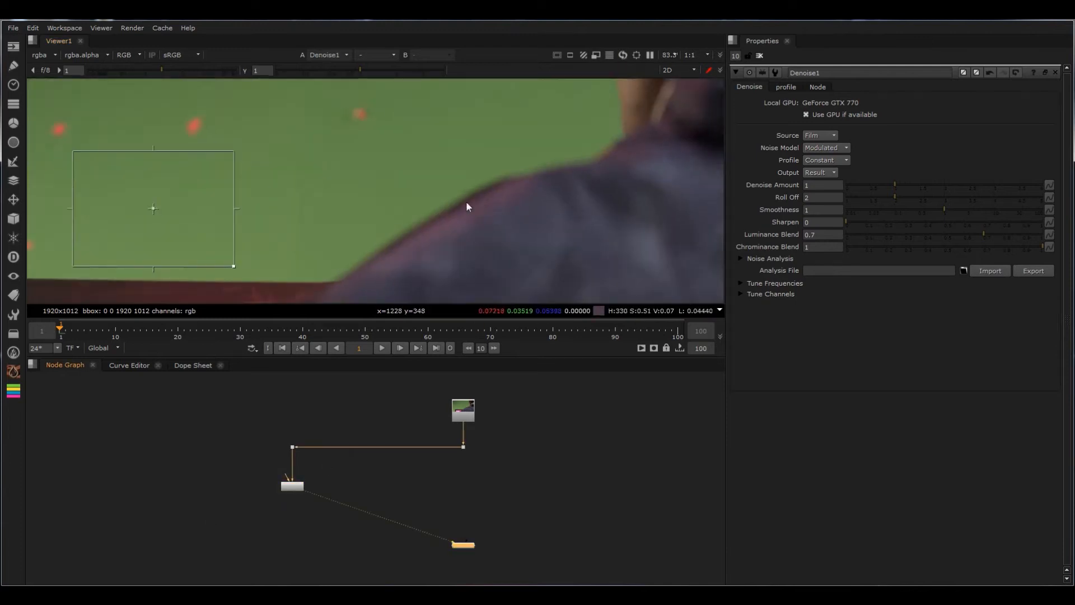
{"action": "scroll", "coordinate": [356, 491], "scroll_direction": "up", "scroll_amount": 5}
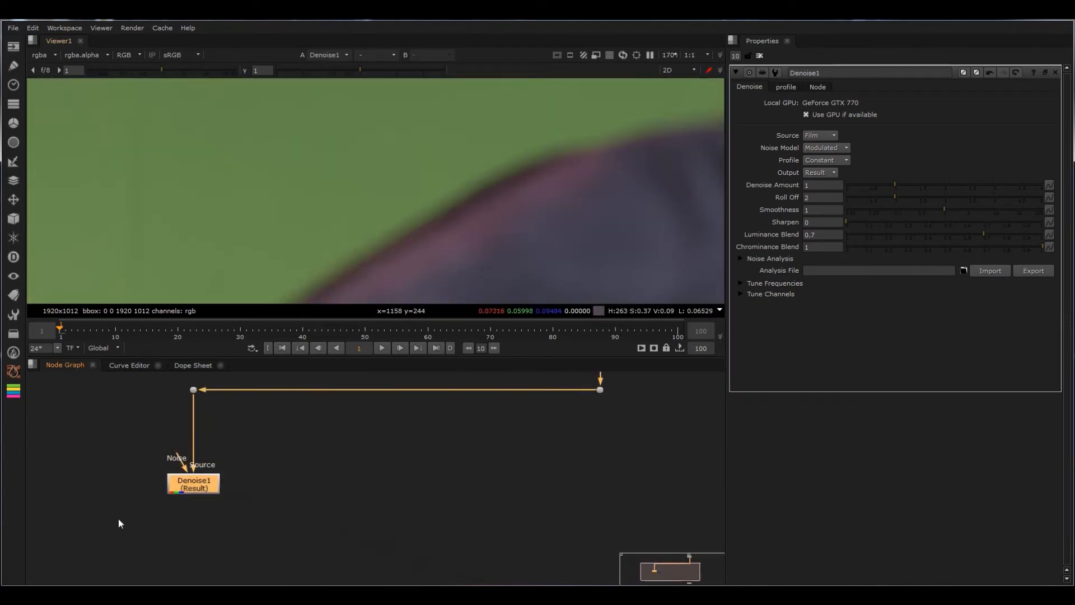
{"action": "left_click_drag", "start_coordinate": [660, 376], "coordinate": [548, 409]}
{"action": "key", "text": "2"}
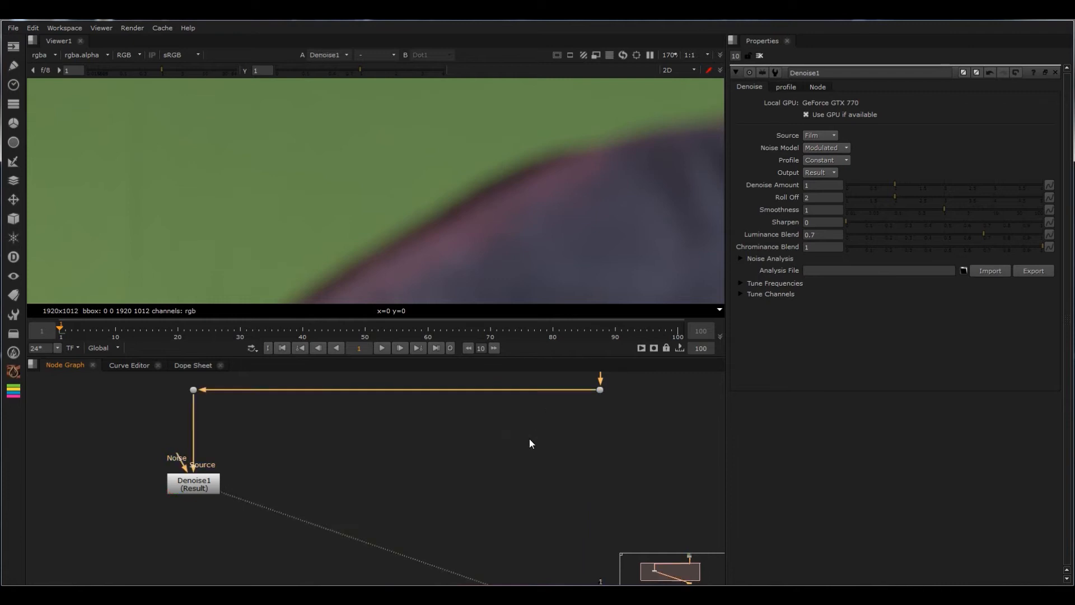
{"action": "key", "text": "1"}
{"action": "left_click", "coordinate": [529, 439]}
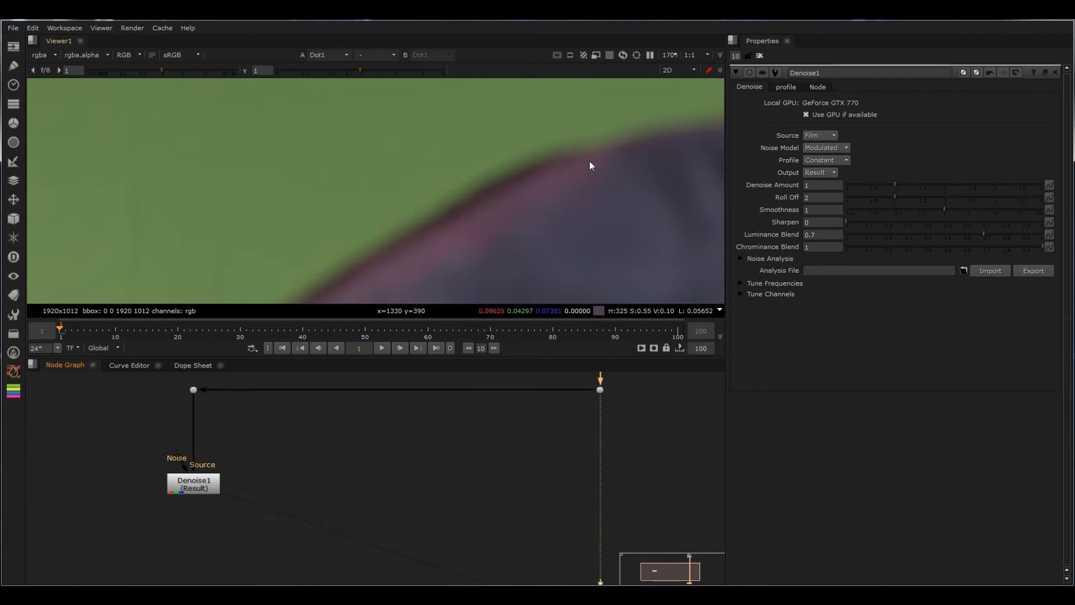
{"action": "key", "text": "1"}
- Compare the denoised image with the original around the glasses and the hair edge
{"action": "scroll", "coordinate": [559, 207], "scroll_direction": "down", "scroll_amount": 4}
{"action": "middle_click_drag", "start_coordinate": [549, 105], "coordinate": [492, 184]}
{"action": "scroll", "coordinate": [499, 169], "scroll_direction": "up", "scroll_amount": 3}
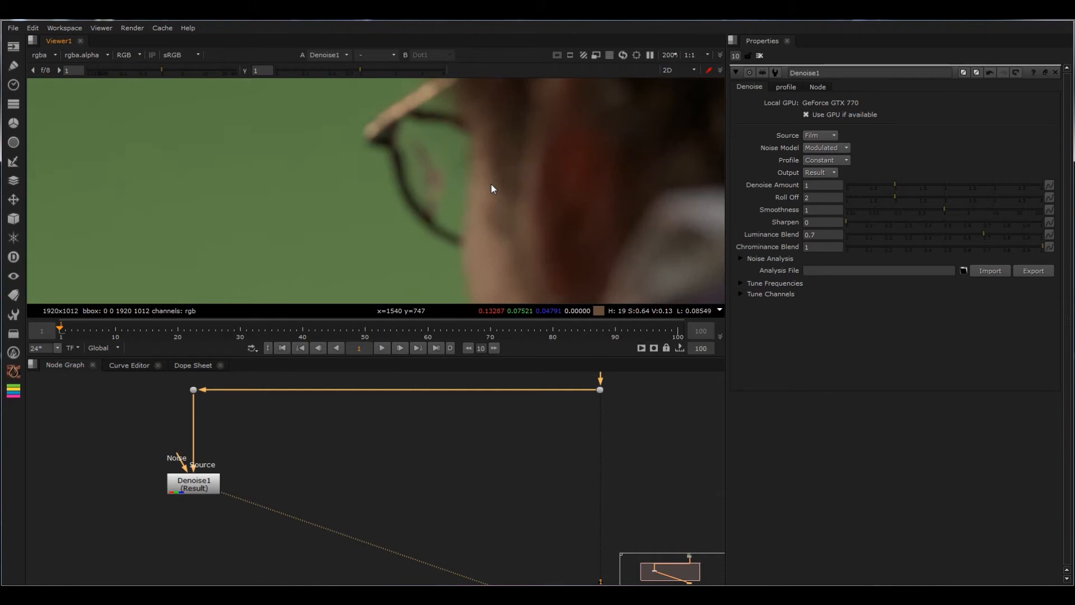
{"action": "key", "text": "1"}
{"action": "scroll", "coordinate": [470, 179], "scroll_direction": "up", "scroll_amount": 2}
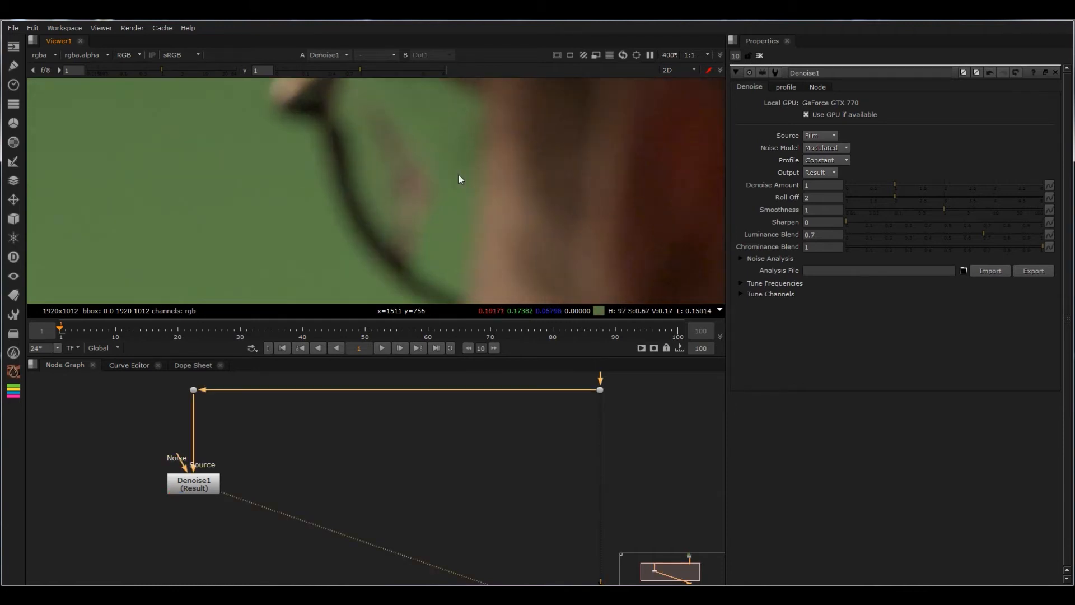
{"action": "key", "text": "1"}
{"action": "scroll", "coordinate": [411, 214], "scroll_direction": "down", "scroll_amount": 1}
{"action": "scroll", "coordinate": [454, 213], "scroll_direction": "down", "scroll_amount": 3}
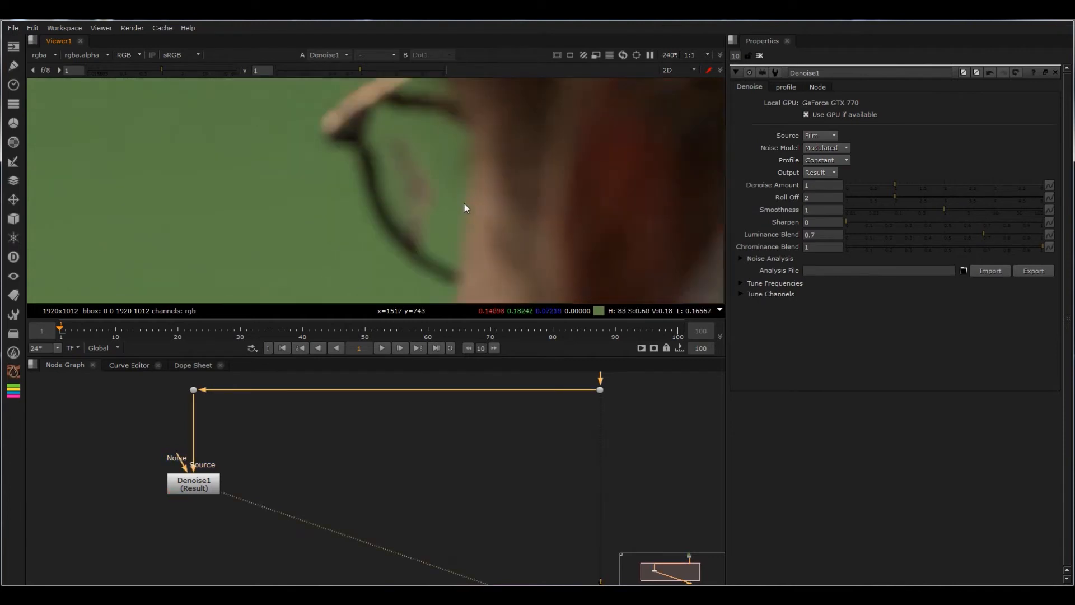
{"action": "scroll", "coordinate": [417, 246], "scroll_direction": "up", "scroll_amount": 2}
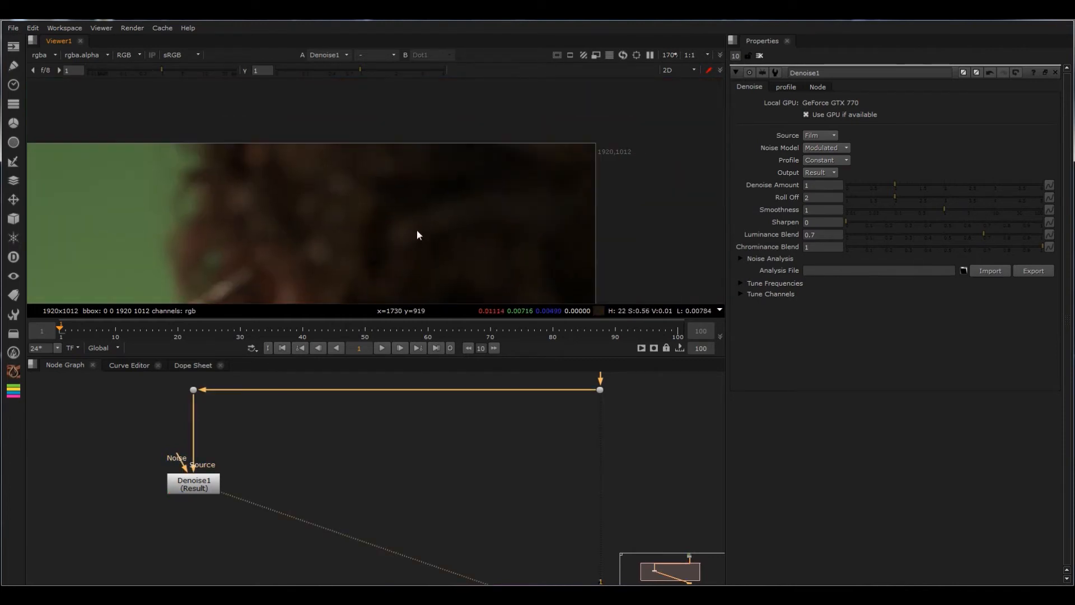
{"action": "scroll", "coordinate": [437, 213], "scroll_direction": "up", "scroll_amount": 2}
{"action": "middle_click_drag", "start_coordinate": [409, 202], "coordinate": [704, 182]}
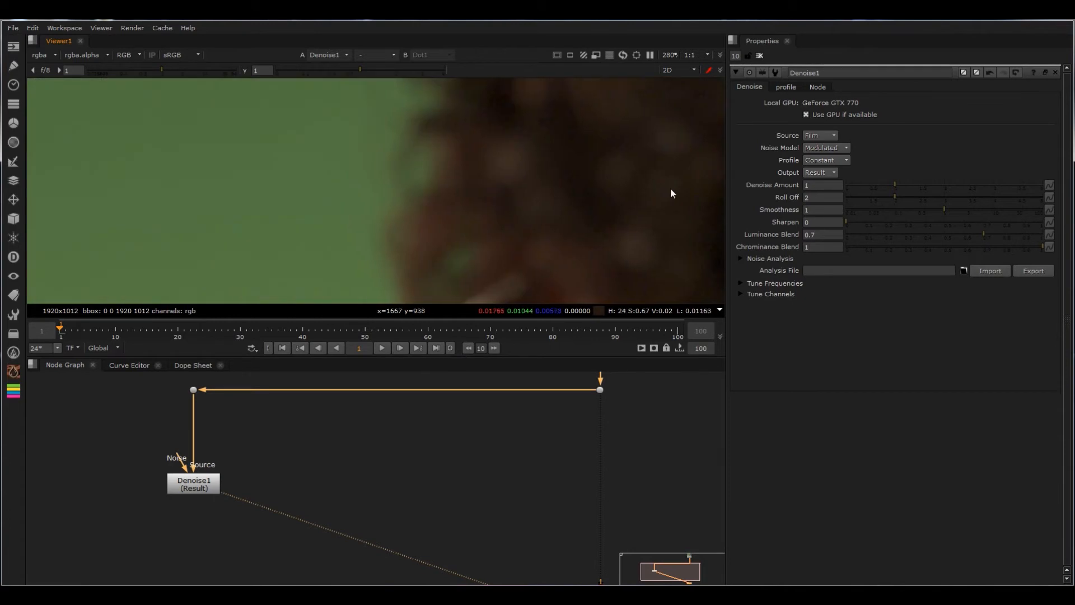
- Examine the noise reduction on the pink control panel and the red tracking marker nearby
{"action": "scroll", "coordinate": [519, 202], "scroll_direction": "down", "scroll_amount": 2}
{"action": "scroll", "coordinate": [519, 201], "scroll_direction": "down", "scroll_amount": 2}
{"action": "middle_click_drag", "start_coordinate": [336, 274], "coordinate": [484, 115]}
{"action": "middle_click_drag", "start_coordinate": [420, 278], "coordinate": [471, 153]}
{"action": "scroll", "coordinate": [352, 201], "scroll_direction": "up", "scroll_amount": 5}
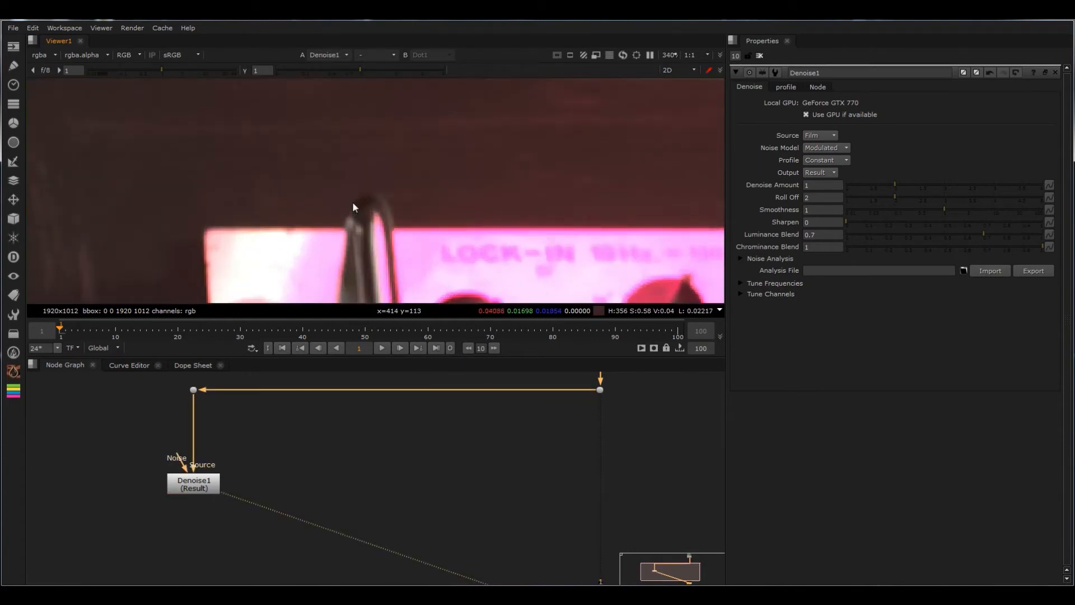
{"action": "scroll", "coordinate": [443, 197], "scroll_direction": "down", "scroll_amount": 8}
{"action": "scroll", "coordinate": [400, 220], "scroll_direction": "up", "scroll_amount": 4}
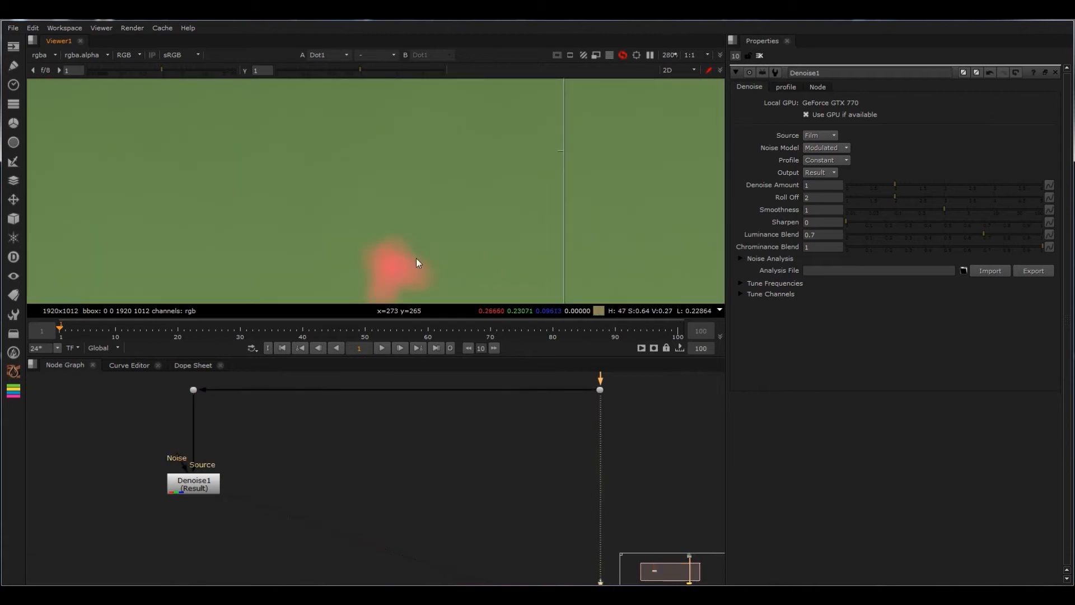
{"action": "scroll", "coordinate": [275, 183], "scroll_direction": "down", "scroll_amount": 3}
{"action": "scroll", "coordinate": [377, 223], "scroll_direction": "down", "scroll_amount": 3}
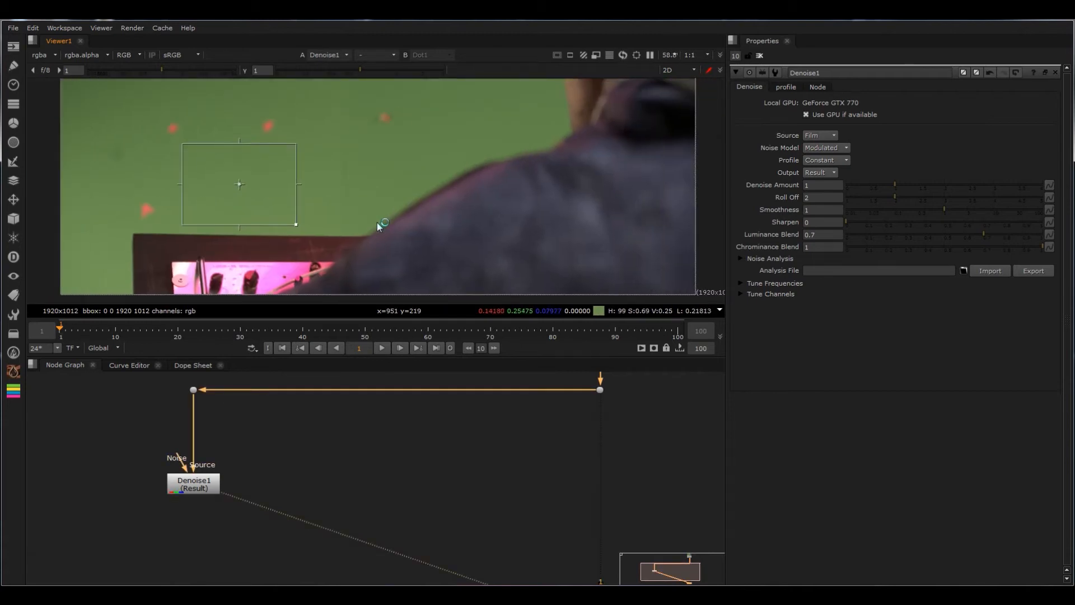
- Examine the denoised image on the jacket, the upper tracking markers and the neck edge
{"action": "scroll", "coordinate": [503, 216], "scroll_direction": "up", "scroll_amount": 3}
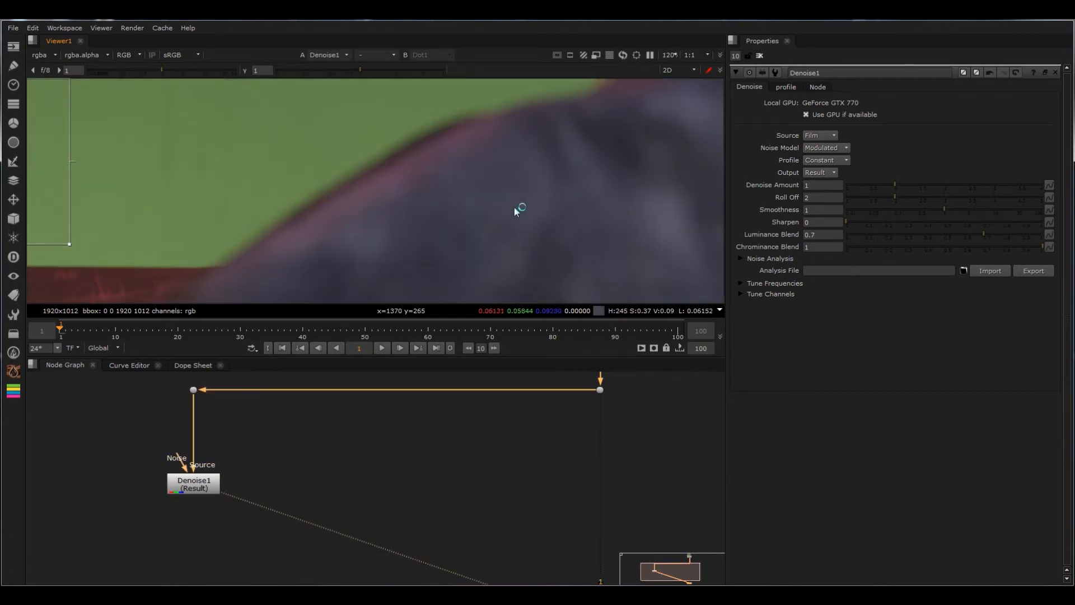
{"action": "scroll", "coordinate": [387, 199], "scroll_direction": "down", "scroll_amount": 3}
{"action": "middle_click_drag", "start_coordinate": [241, 120], "coordinate": [512, 196]}
{"action": "scroll", "coordinate": [401, 146], "scroll_direction": "up", "scroll_amount": 6}
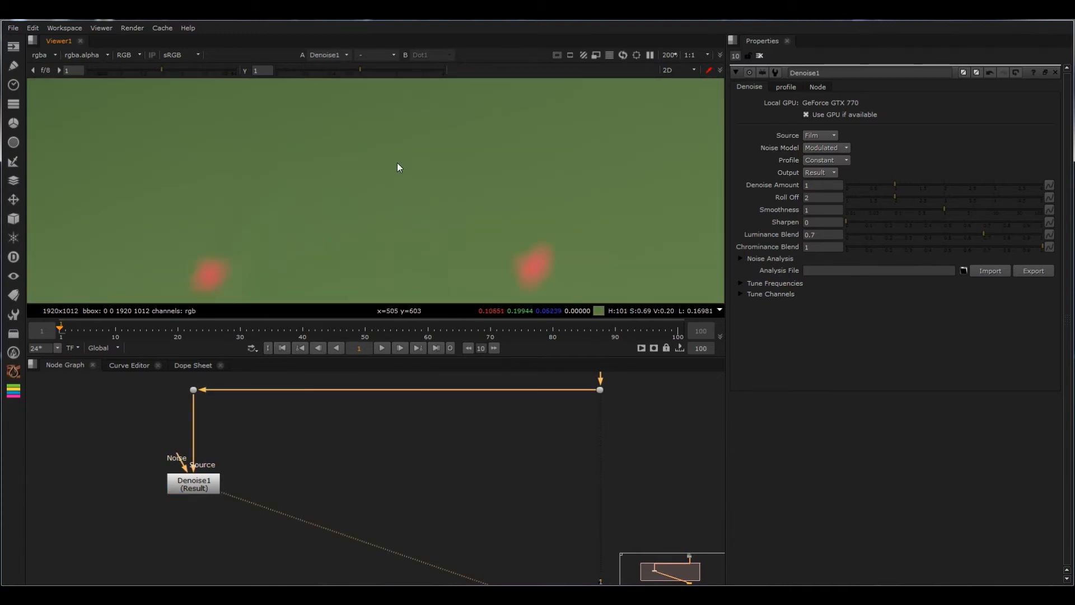
{"action": "scroll", "coordinate": [398, 165], "scroll_direction": "down", "scroll_amount": 8}
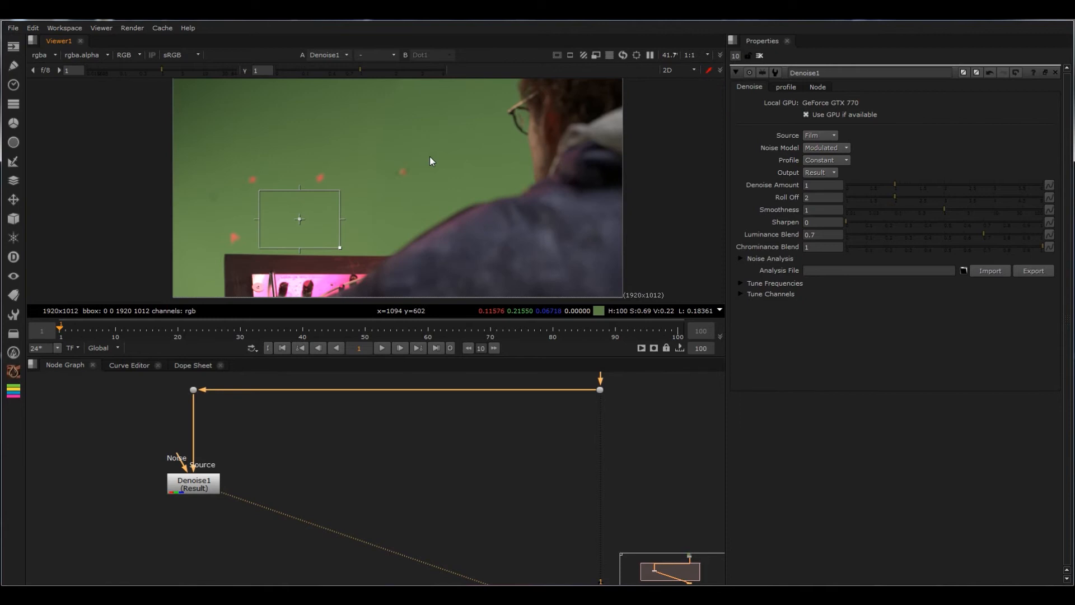
{"action": "scroll", "coordinate": [547, 149], "scroll_direction": "up", "scroll_amount": 9}
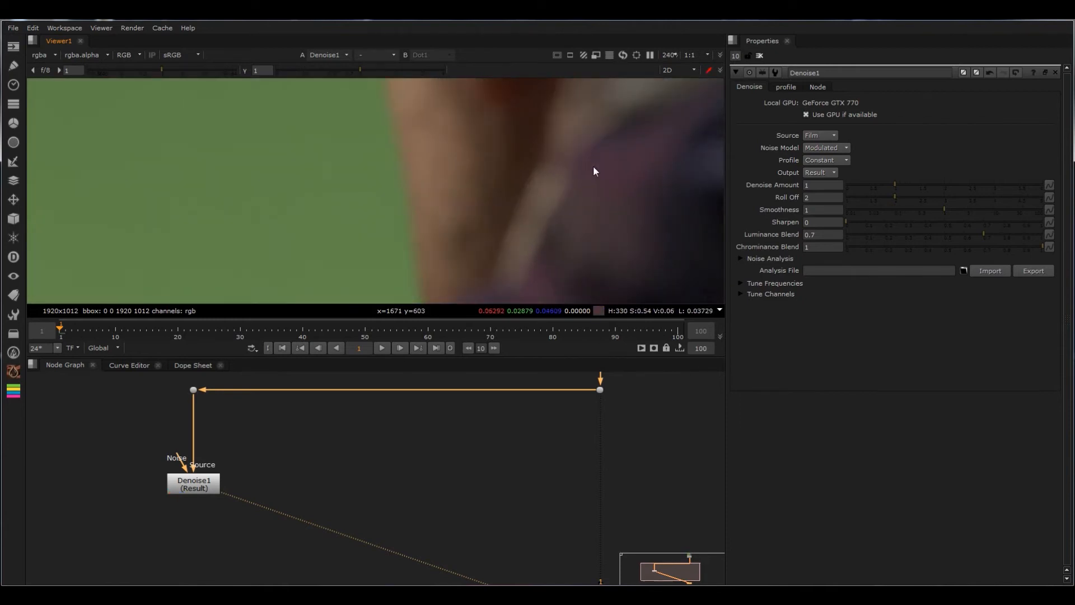
{"action": "scroll", "coordinate": [593, 166], "scroll_direction": "down", "scroll_amount": 5}
{"action": "scroll", "coordinate": [350, 436], "scroll_direction": "down", "scroll_amount": 3}
- Set the Denoise node's Source to Digital and check the edge of the face
{"action": "left_click_drag", "start_coordinate": [267, 501], "coordinate": [251, 500]}
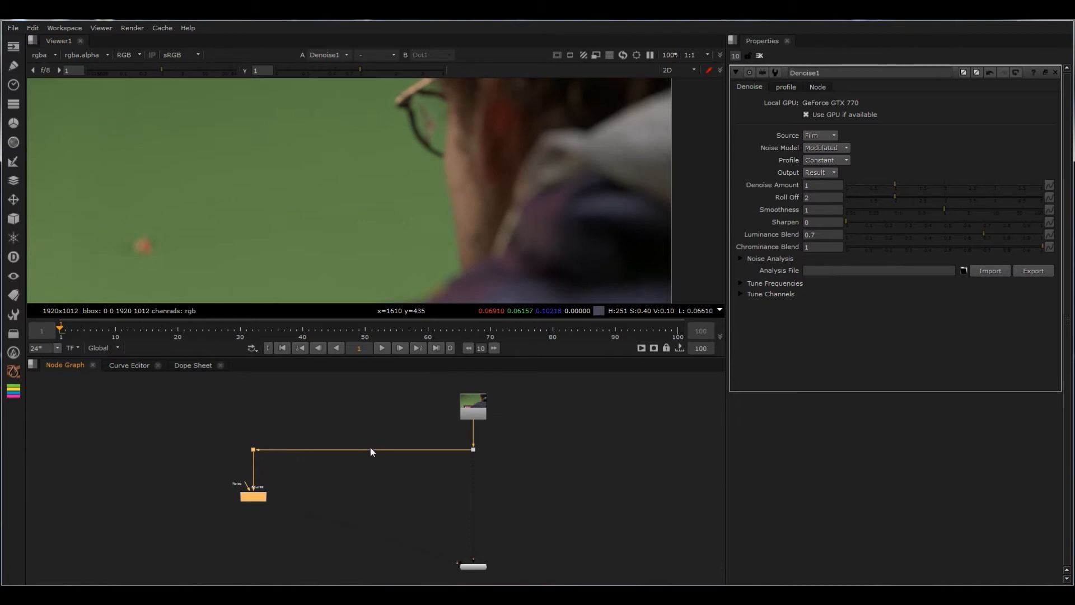
{"action": "scroll", "coordinate": [441, 210], "scroll_direction": "down", "scroll_amount": 2}
{"action": "left_click", "coordinate": [813, 137]}
{"action": "left_click", "coordinate": [816, 145]}
{"action": "scroll", "coordinate": [452, 187], "scroll_direction": "up", "scroll_amount": 5}
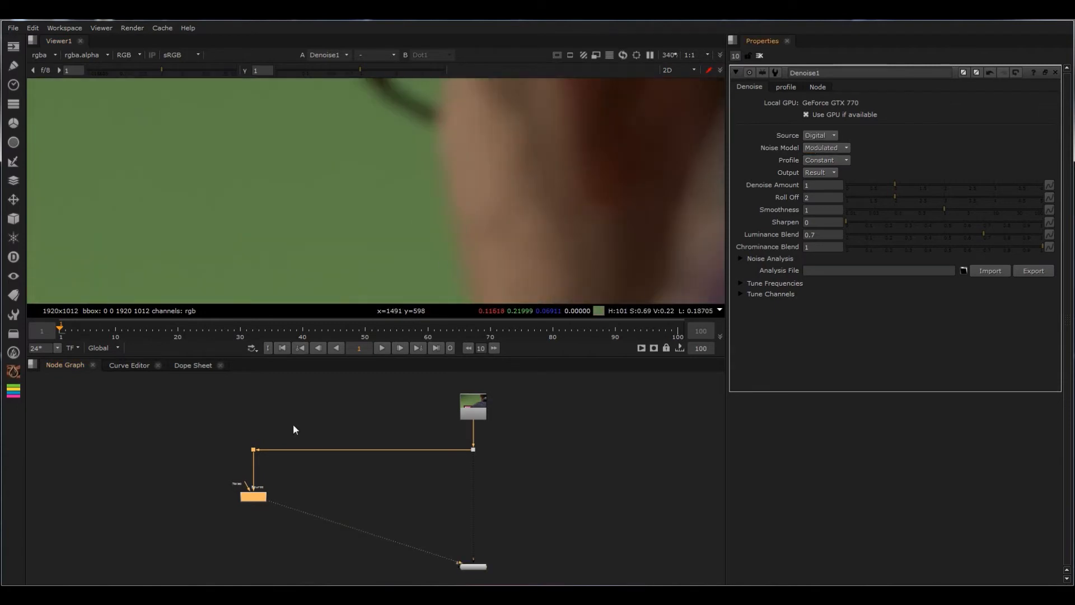
- Switch the Denoise Source repeatedly between Film and Digital to compare the face and glasses, ending on Digital
{"action": "left_click", "coordinate": [821, 136]}
{"action": "left_click", "coordinate": [821, 125]}
{"action": "left_click", "coordinate": [822, 137]}
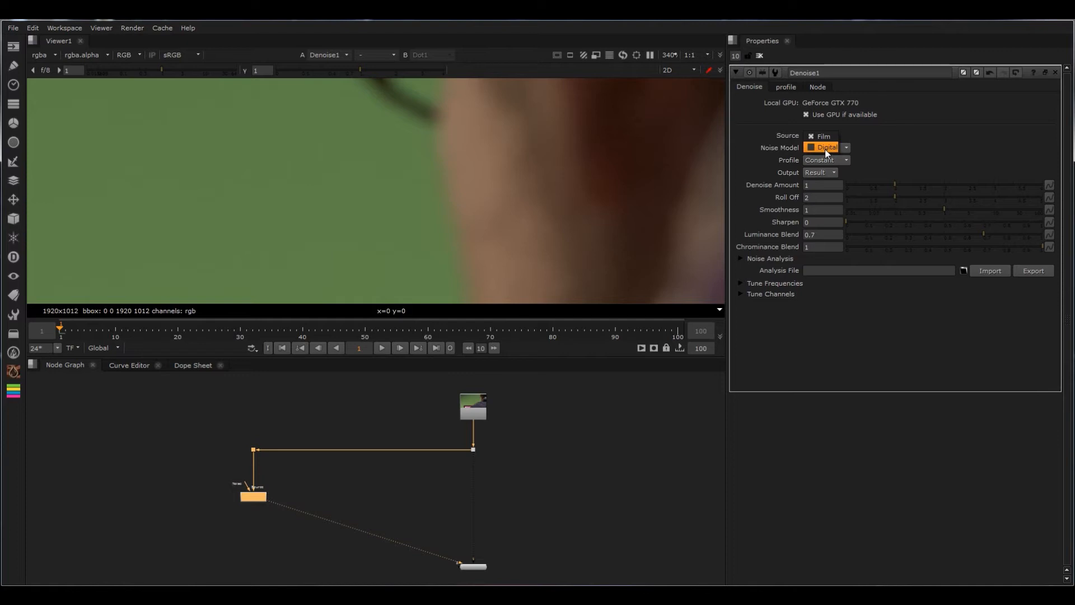
{"action": "left_click", "coordinate": [825, 148]}
{"action": "scroll", "coordinate": [560, 224], "scroll_direction": "up", "scroll_amount": 3}
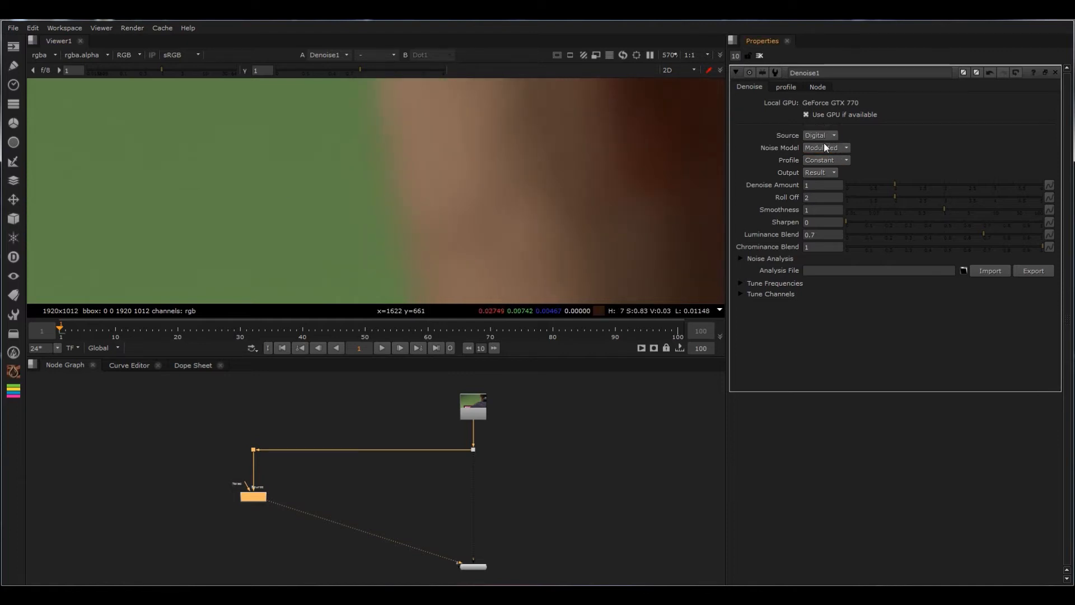
{"action": "left_click", "coordinate": [824, 136]}
{"action": "left_click", "coordinate": [822, 126]}
{"action": "scroll", "coordinate": [429, 185], "scroll_direction": "down", "scroll_amount": 4}
{"action": "left_click", "coordinate": [811, 149]}
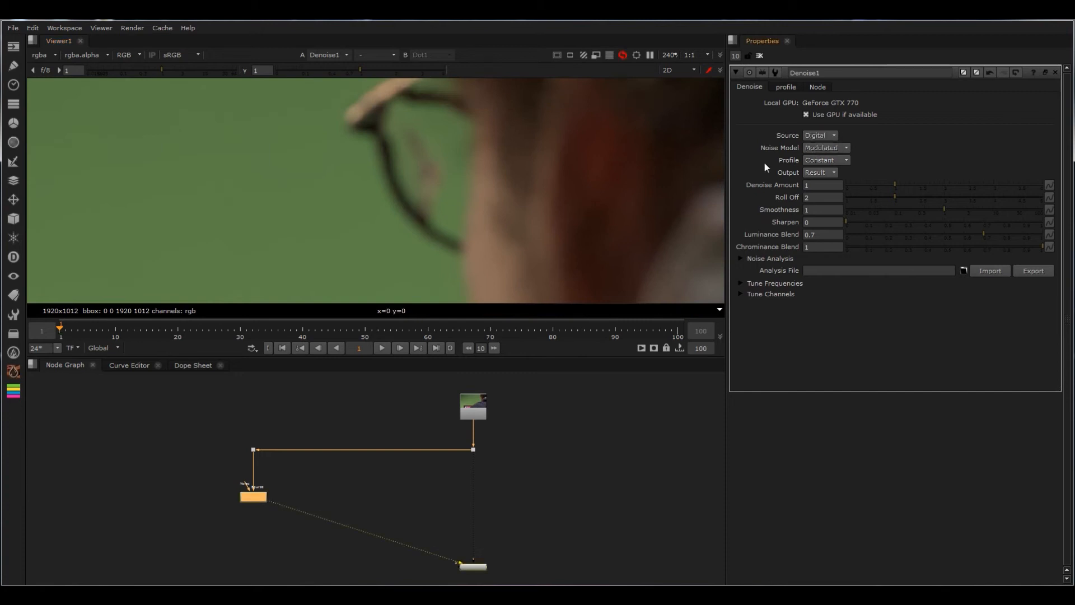
{"action": "scroll", "coordinate": [597, 152], "scroll_direction": "up", "scroll_amount": 5}
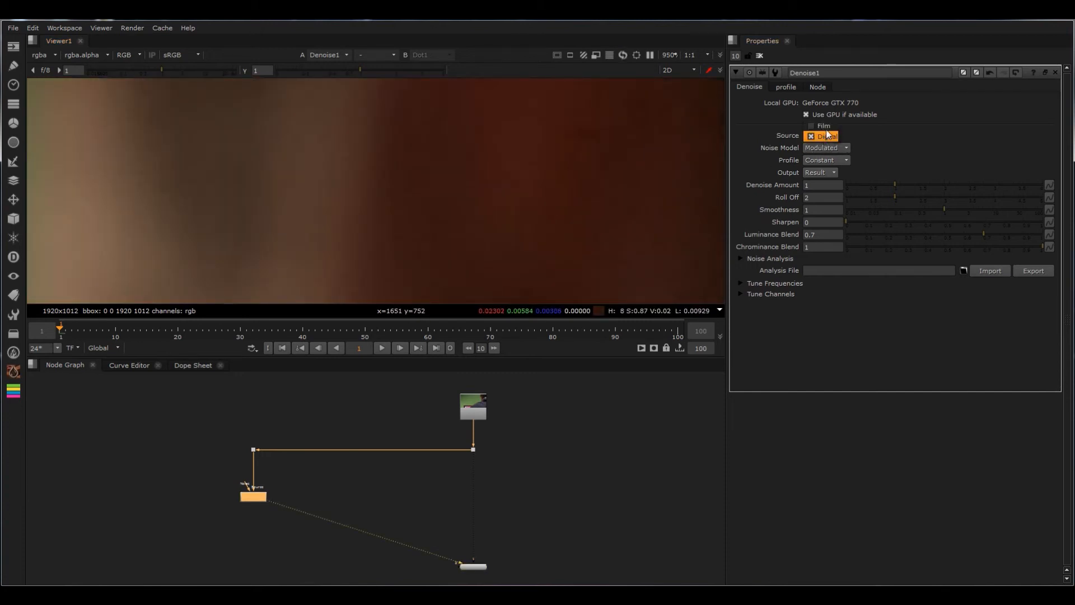
{"action": "left_click", "coordinate": [822, 126]}
{"action": "left_click", "coordinate": [825, 148]}
{"action": "scroll", "coordinate": [488, 196], "scroll_direction": "down", "scroll_amount": 4}
{"action": "scroll", "coordinate": [527, 202], "scroll_direction": "down", "scroll_amount": 2}
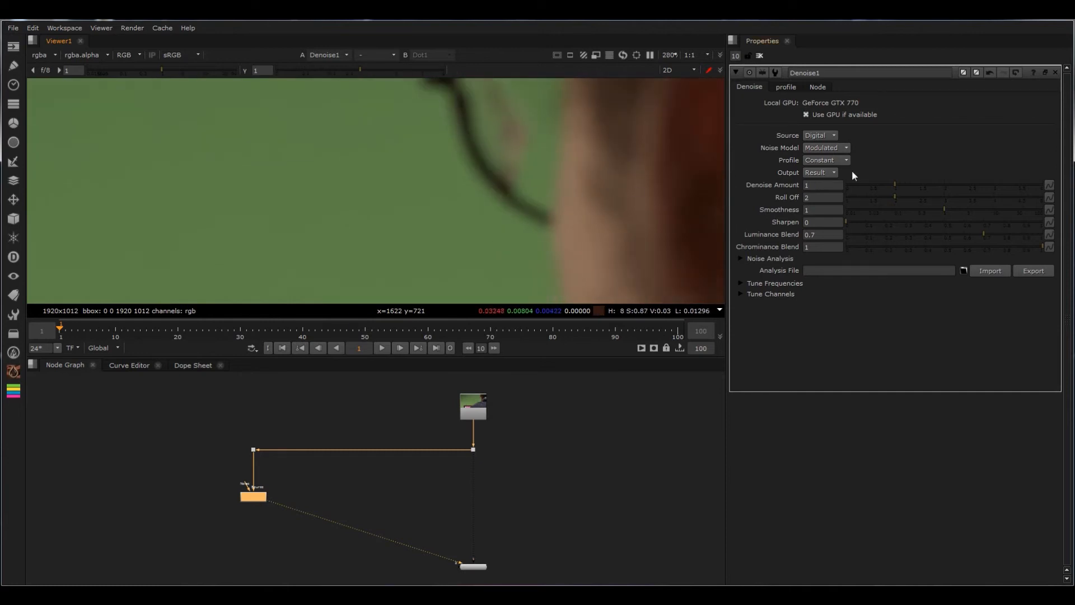
- Lower the Denoise Amount to 0.54, judging the effect at the shoulder edge
{"action": "left_click_drag", "start_coordinate": [889, 185], "coordinate": [873, 185]}
{"action": "scroll", "coordinate": [570, 208], "scroll_direction": "down", "scroll_amount": 4}
{"action": "scroll", "coordinate": [583, 185], "scroll_direction": "up", "scroll_amount": 5}
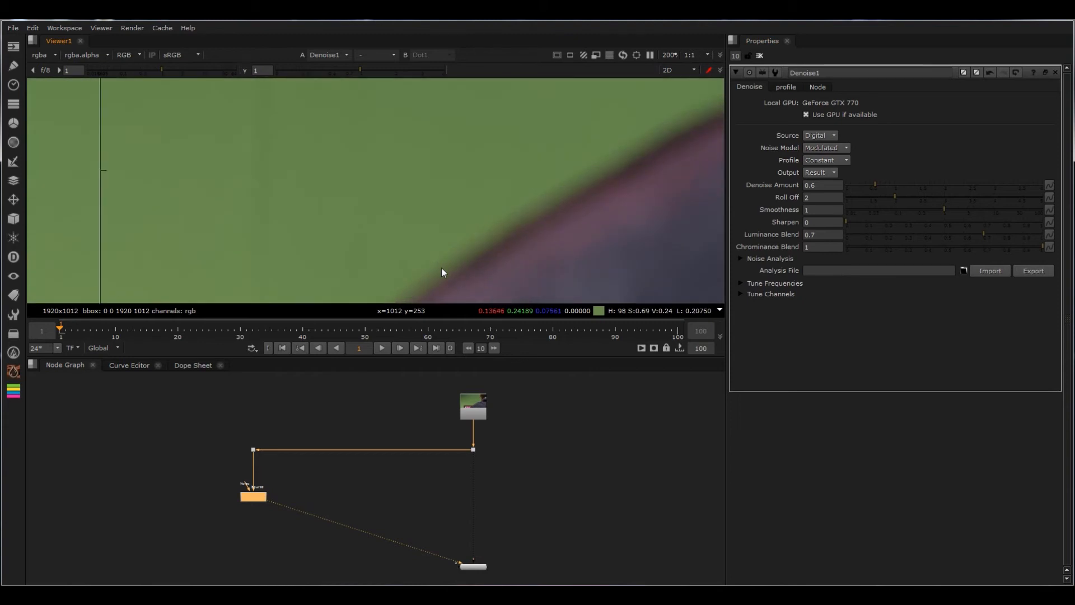
{"action": "mouse_move", "coordinate": [866, 184]}
{"action": "left_mouse_down"}
{"action": "mouse_move", "coordinate": [841, 183]}
{"action": "mouse_move", "coordinate": [872, 184]}
{"action": "left_mouse_up"}
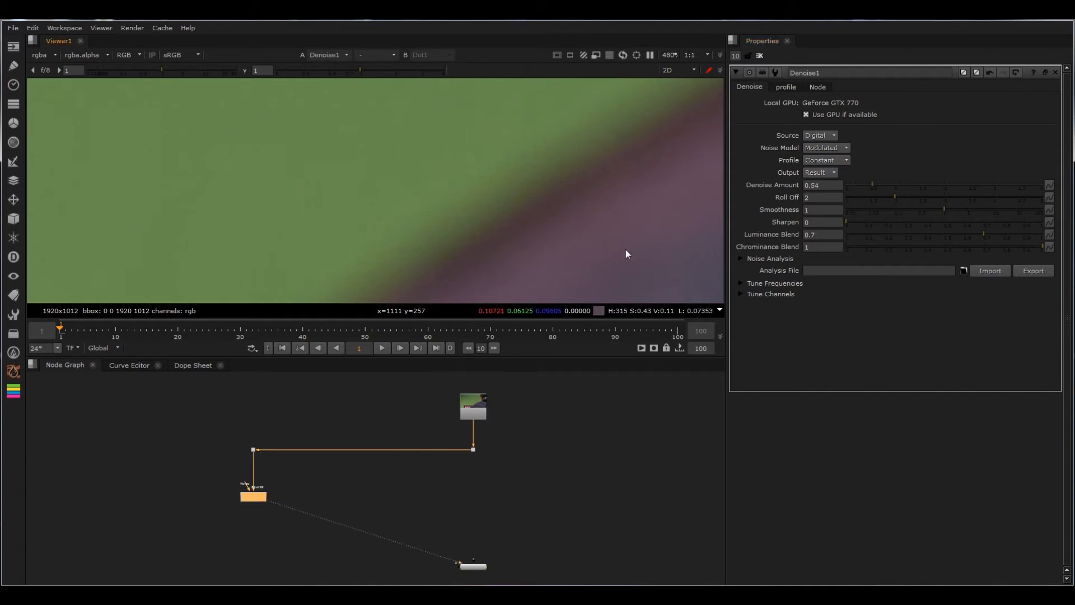
- Raise the Denoise Amount to 0.8 and compare the denoised and original plate on the dark panel
{"action": "scroll", "coordinate": [626, 250], "scroll_direction": "down", "scroll_amount": 4}
{"action": "middle_click_drag", "start_coordinate": [134, 246], "coordinate": [240, 187]}
{"action": "scroll", "coordinate": [238, 187], "scroll_direction": "up", "scroll_amount": 4}
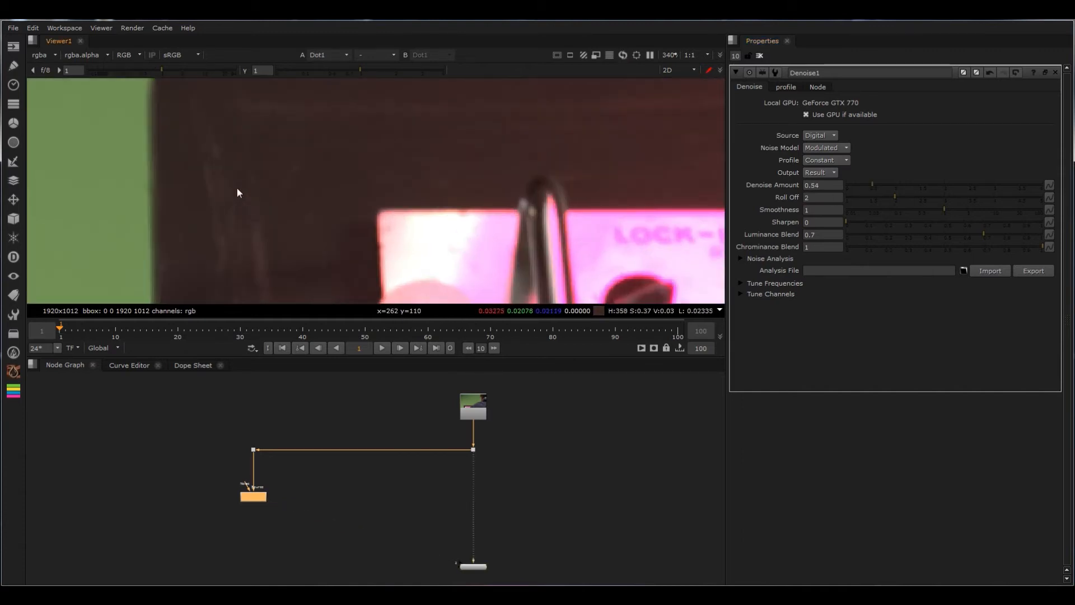
{"action": "left_click_drag", "start_coordinate": [872, 183], "coordinate": [885, 185]}
{"action": "scroll", "coordinate": [297, 149], "scroll_direction": "up", "scroll_amount": 3}
{"action": "key", "text": "2"}
{"action": "key", "text": "1"}
- Examine the denoised image around the hair and glasses, then around the red tracking marker and the panel's upper edge
{"action": "scroll", "coordinate": [400, 166], "scroll_direction": "down", "scroll_amount": 4}
{"action": "middle_click_drag", "start_coordinate": [399, 165], "coordinate": [240, 291]}
{"action": "scroll", "coordinate": [605, 142], "scroll_direction": "down", "scroll_amount": 3}
{"action": "middle_click_drag", "start_coordinate": [605, 143], "coordinate": [553, 240]}
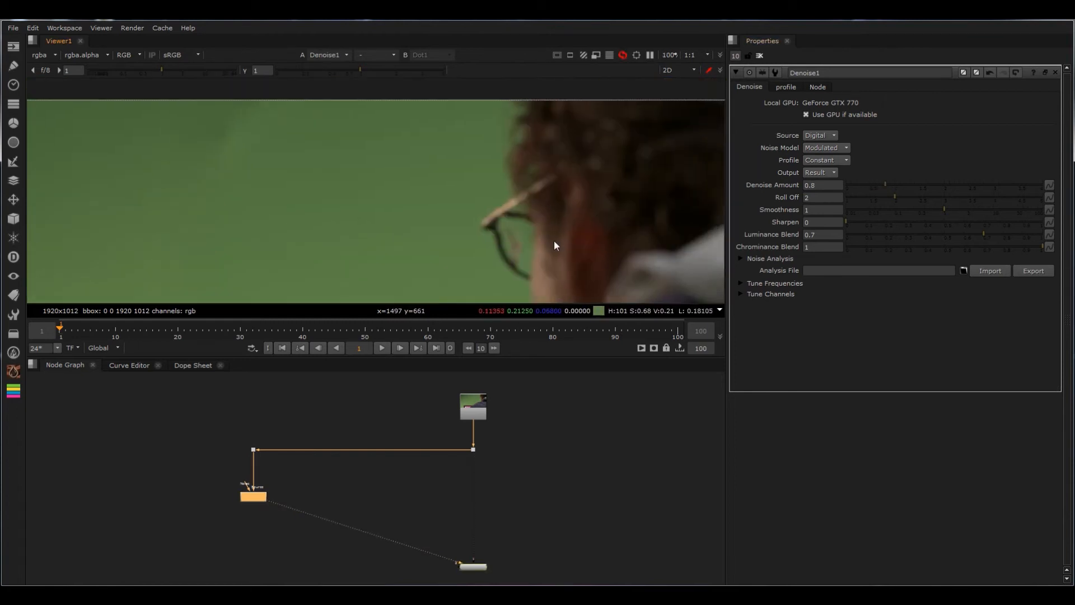
{"action": "scroll", "coordinate": [536, 231], "scroll_direction": "up", "scroll_amount": 4}
{"action": "scroll", "coordinate": [492, 187], "scroll_direction": "down", "scroll_amount": 4}
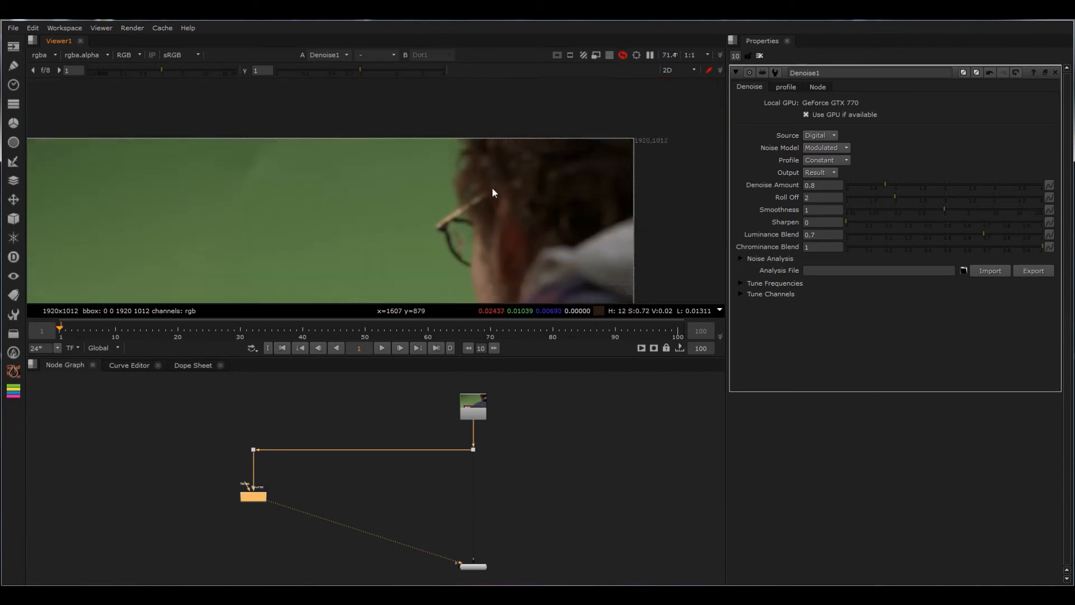
{"action": "left_click", "coordinate": [405, 511]}
{"action": "scroll", "coordinate": [502, 220], "scroll_direction": "up", "scroll_amount": 3}
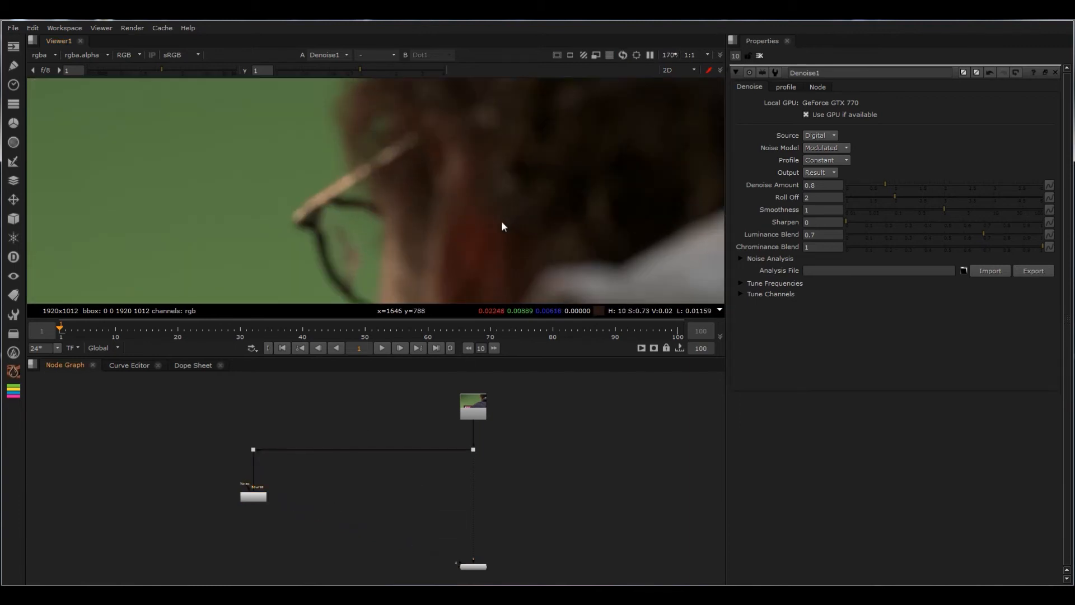
{"action": "scroll", "coordinate": [502, 221], "scroll_direction": "down", "scroll_amount": 5}
{"action": "middle_click_drag", "start_coordinate": [237, 231], "coordinate": [708, 32]}
{"action": "middle_click_drag", "start_coordinate": [598, 205], "coordinate": [605, 189]}
{"action": "scroll", "coordinate": [677, 251], "scroll_direction": "up", "scroll_amount": 3}
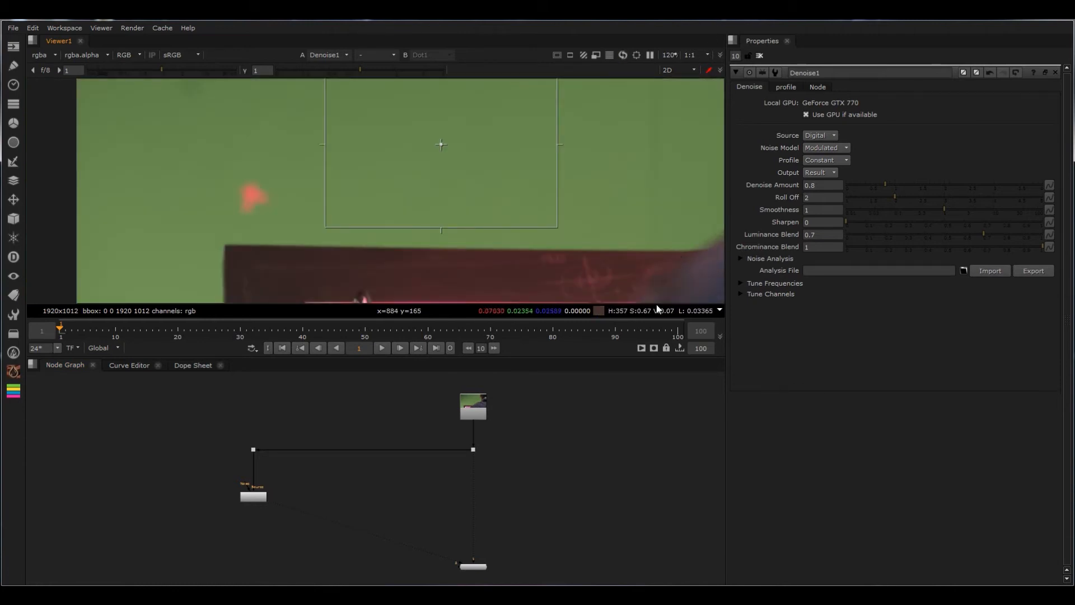
- Disable the Denoise node and add a dot on its connection line to branch off a second setup
{"action": "left_click_drag", "start_coordinate": [345, 449], "coordinate": [188, 565]}
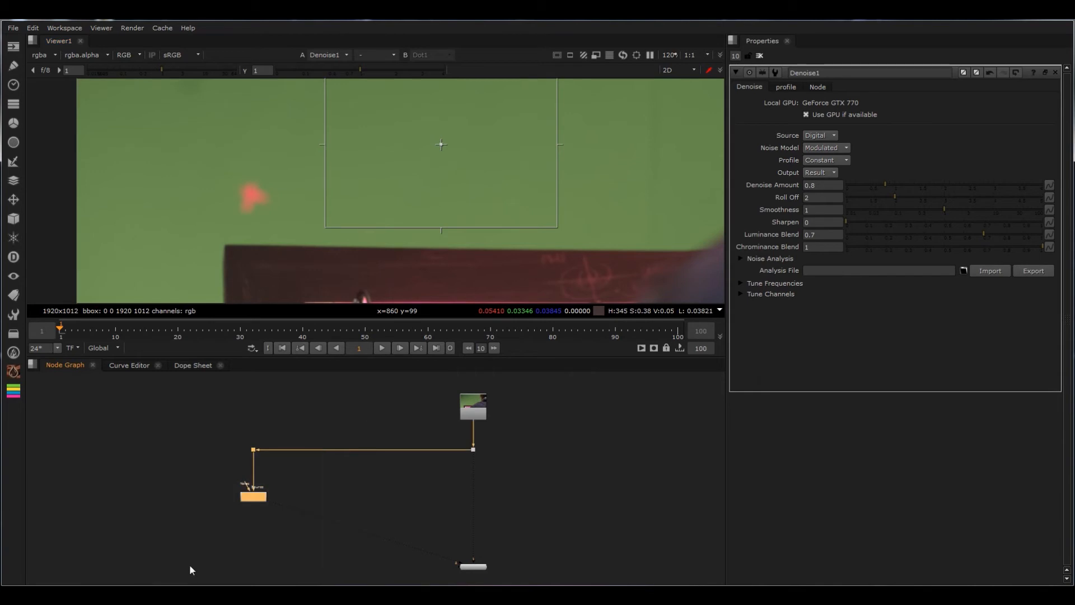
{"action": "key", "text": "d"}
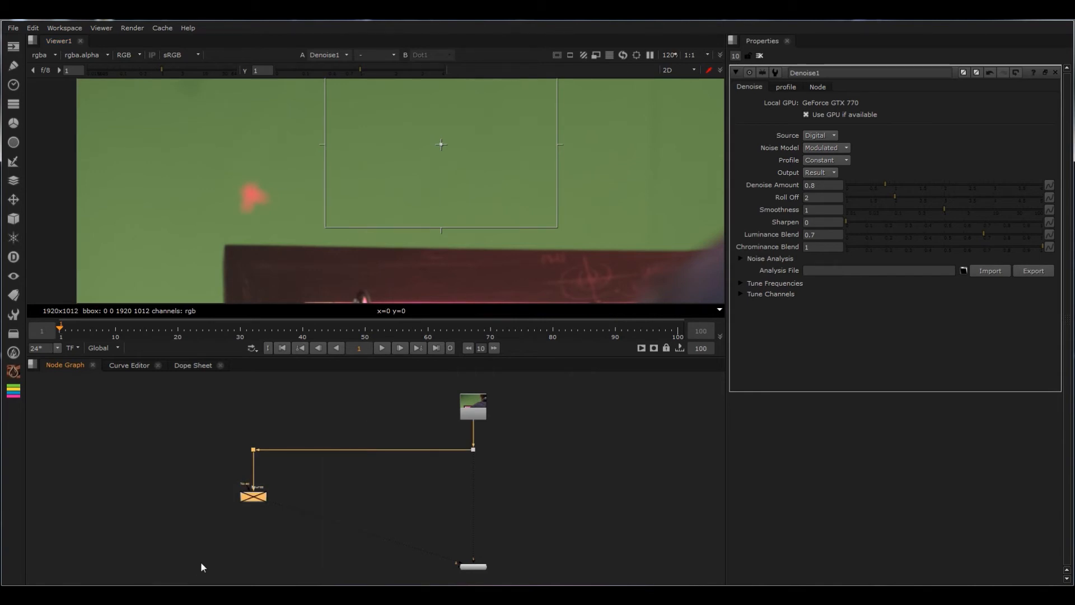
{"action": "middle_click_drag", "start_coordinate": [430, 527], "coordinate": [404, 522]}
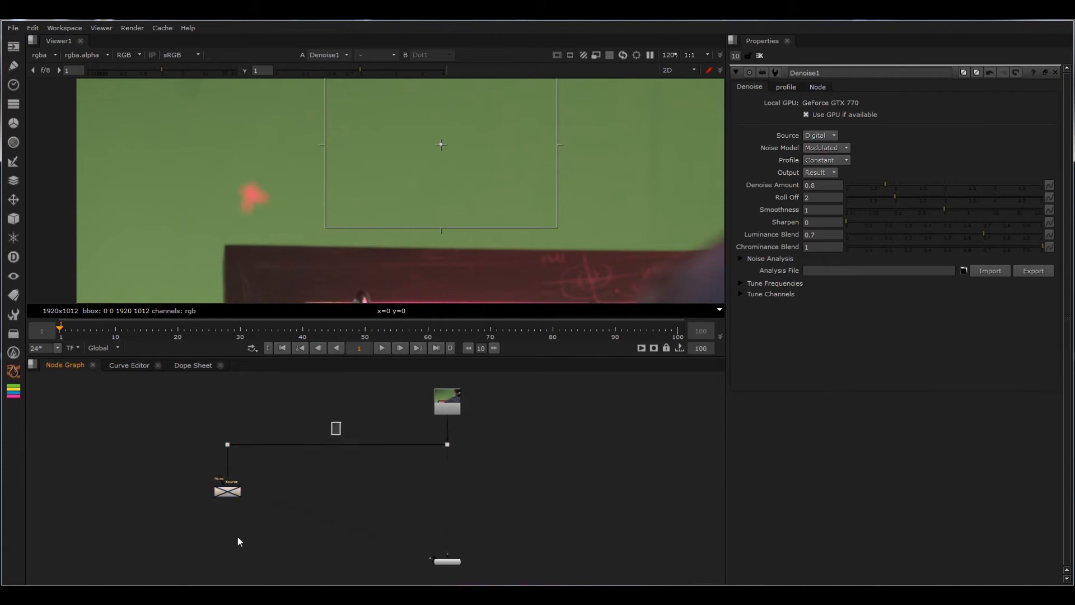
{"action": "left_click_drag", "start_coordinate": [226, 497], "coordinate": [187, 497]}
{"action": "left_click", "coordinate": [264, 486]}
{"action": "left_click_drag", "start_coordinate": [317, 444], "coordinate": [310, 444], "text": "ctrl"}
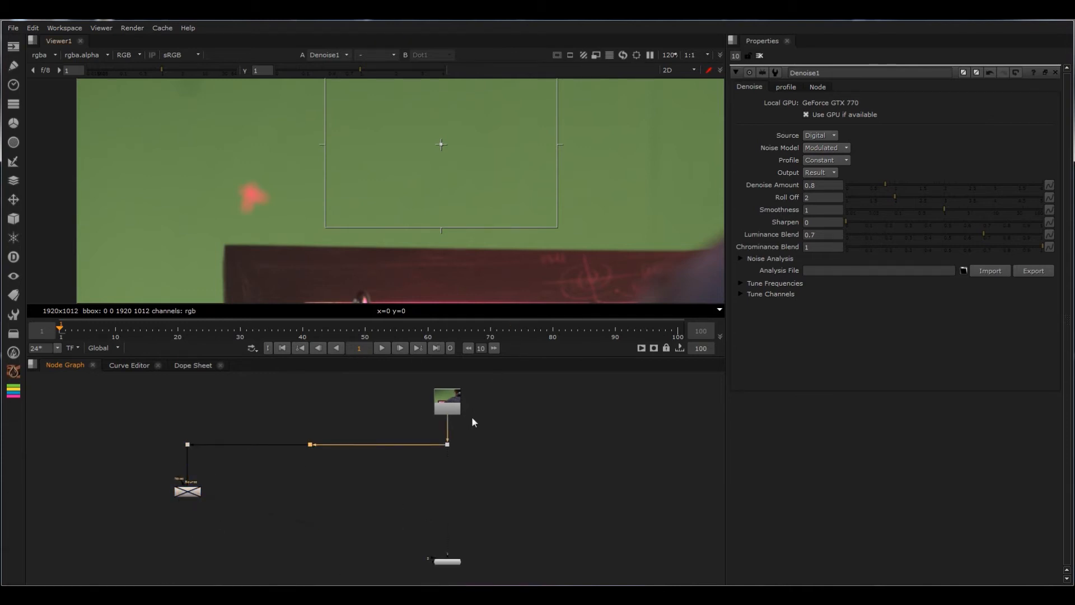
- Add a Log2Lin node beneath the new dot, connect it to the dot and view its output
{"action": "left_click", "coordinate": [316, 478]}
{"action": "key", "text": "Tab"}
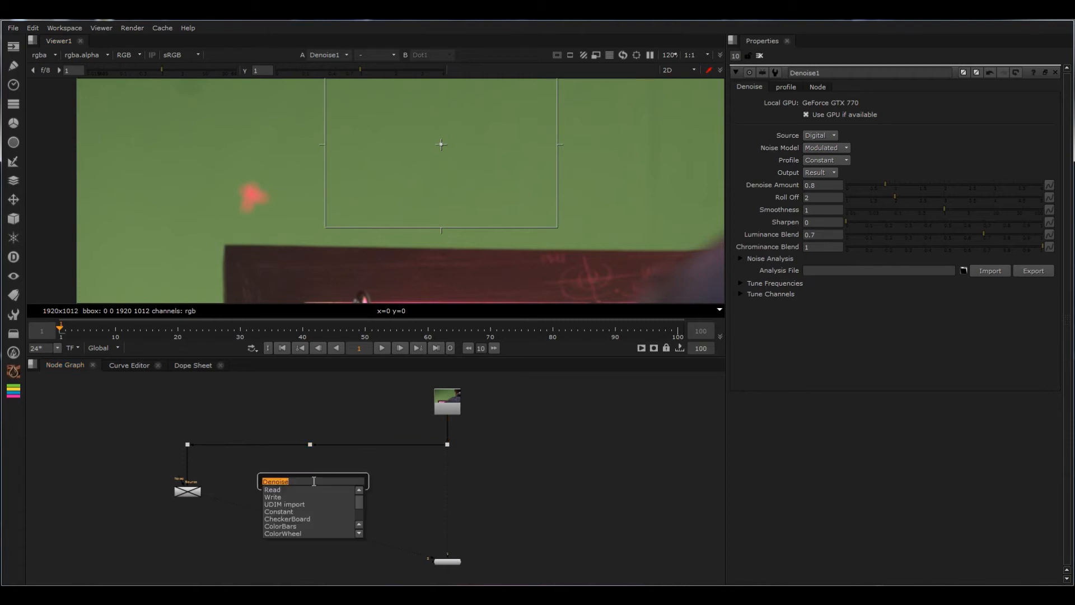
{"action": "key", "text": "Escape"}
{"action": "key", "text": "Tab"}
{"action": "type", "text": "l"}
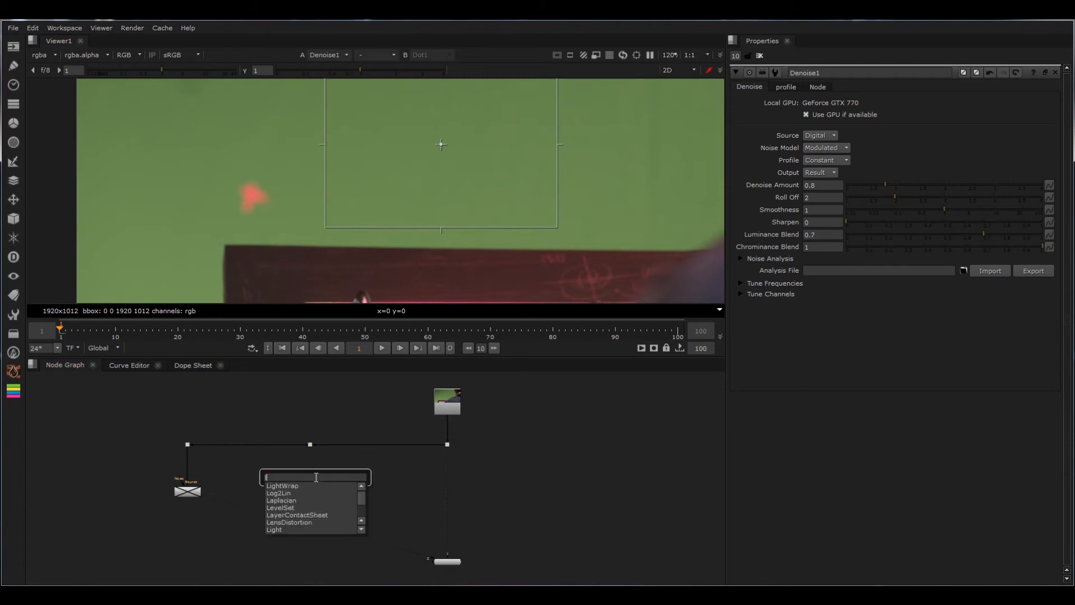
{"action": "type", "text": "og2"}
{"action": "key", "text": "Return"}
{"action": "scroll", "coordinate": [304, 468], "scroll_direction": "up", "scroll_amount": 3}
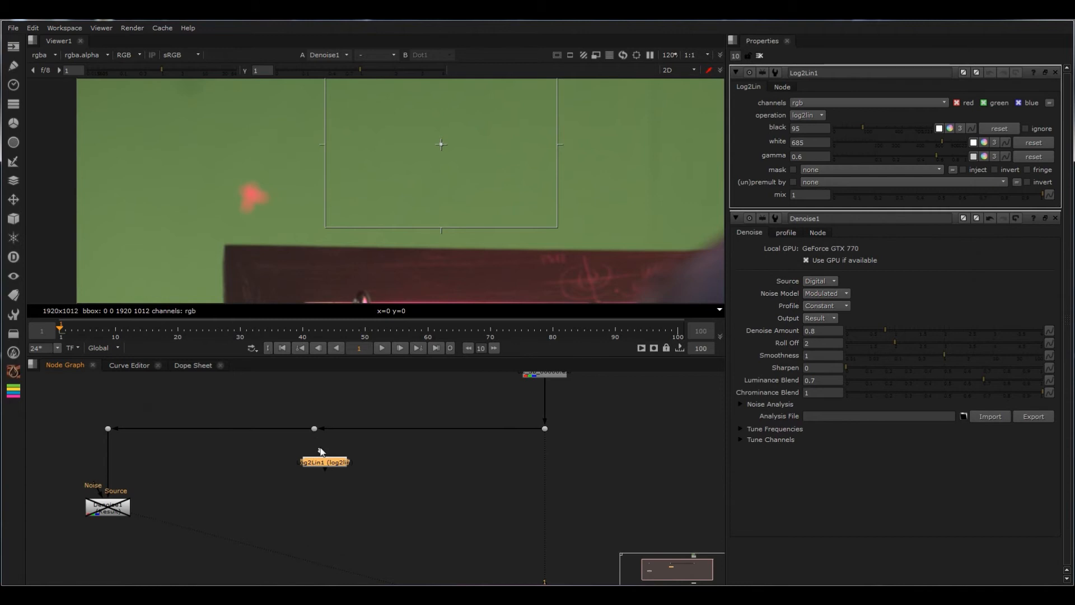
{"action": "left_click_drag", "start_coordinate": [332, 458], "coordinate": [322, 460]}
{"action": "key", "text": "1"}
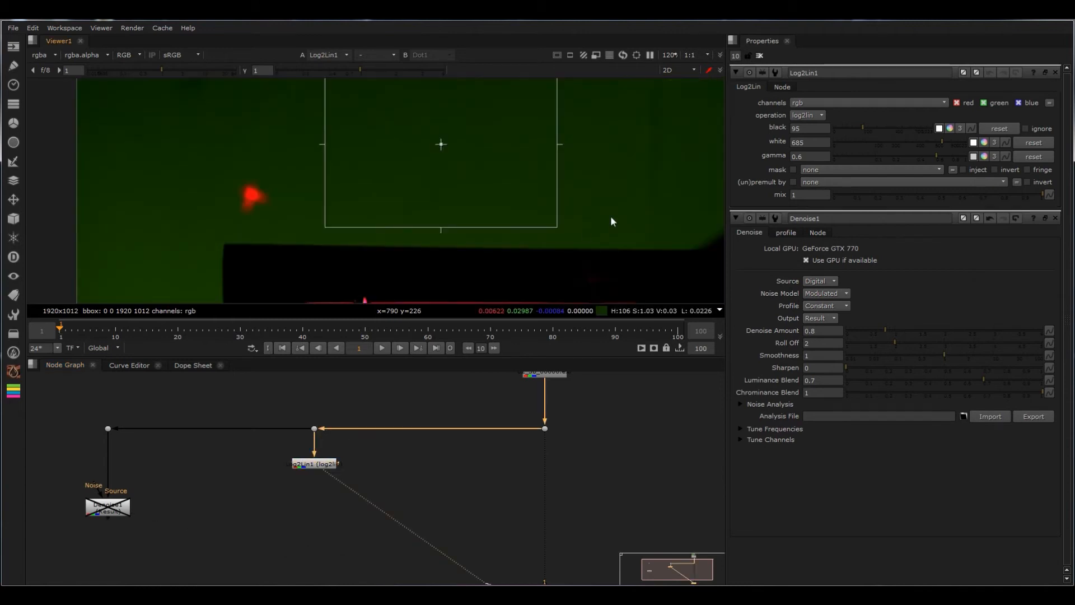
- Set the Log2Lin node's operation to lin2log, clear the open node properties and check the flattened image
{"action": "key", "text": "f"}
{"action": "left_click", "coordinate": [807, 115]}
{"action": "left_click", "coordinate": [807, 127]}
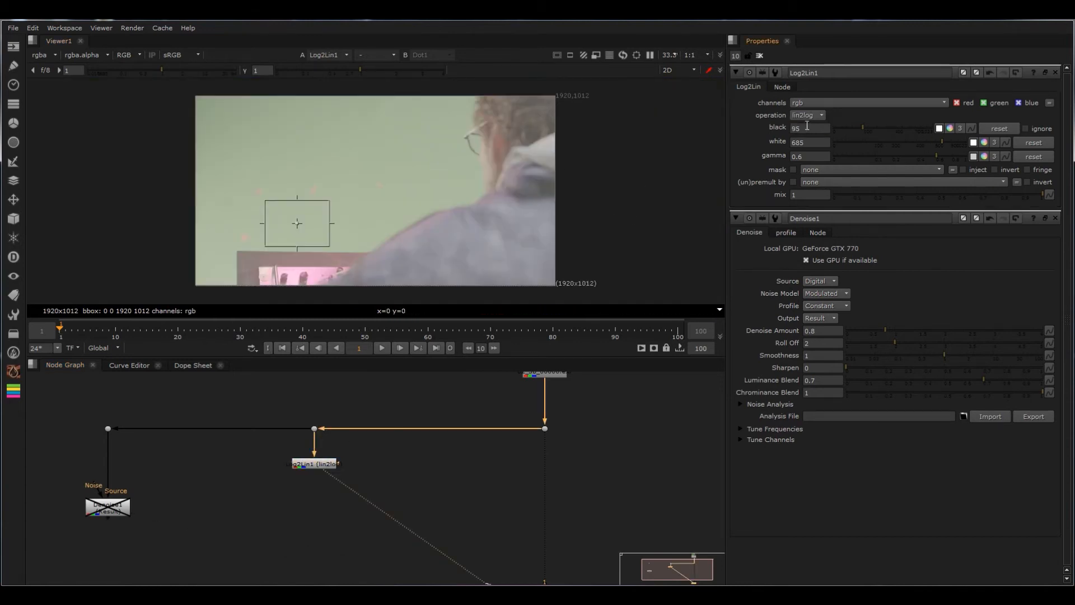
{"action": "left_click", "coordinate": [760, 56]}
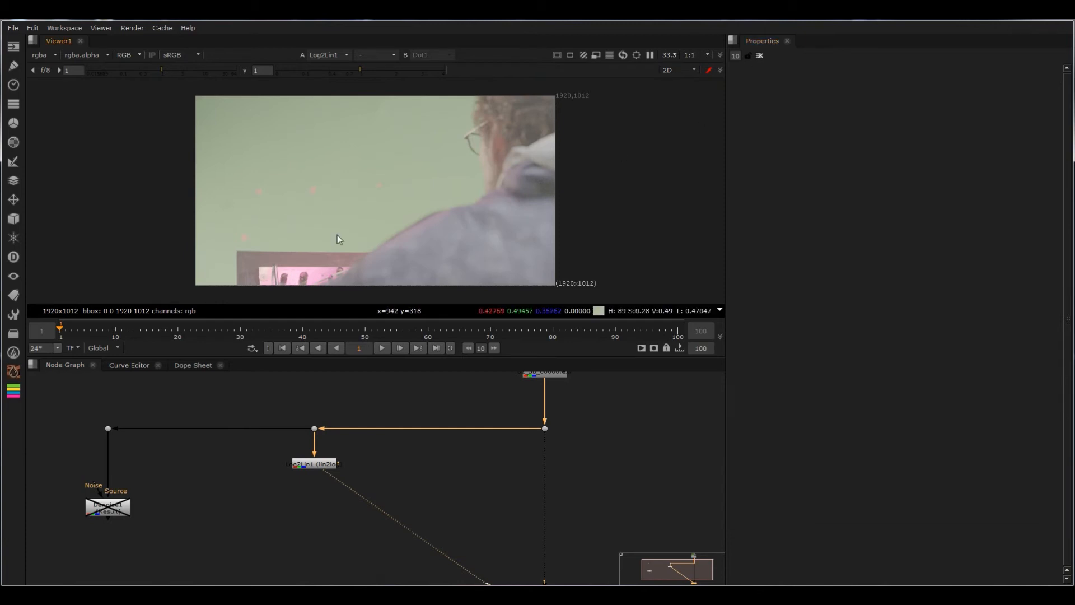
{"action": "scroll", "coordinate": [337, 236], "scroll_direction": "up", "scroll_amount": 3}
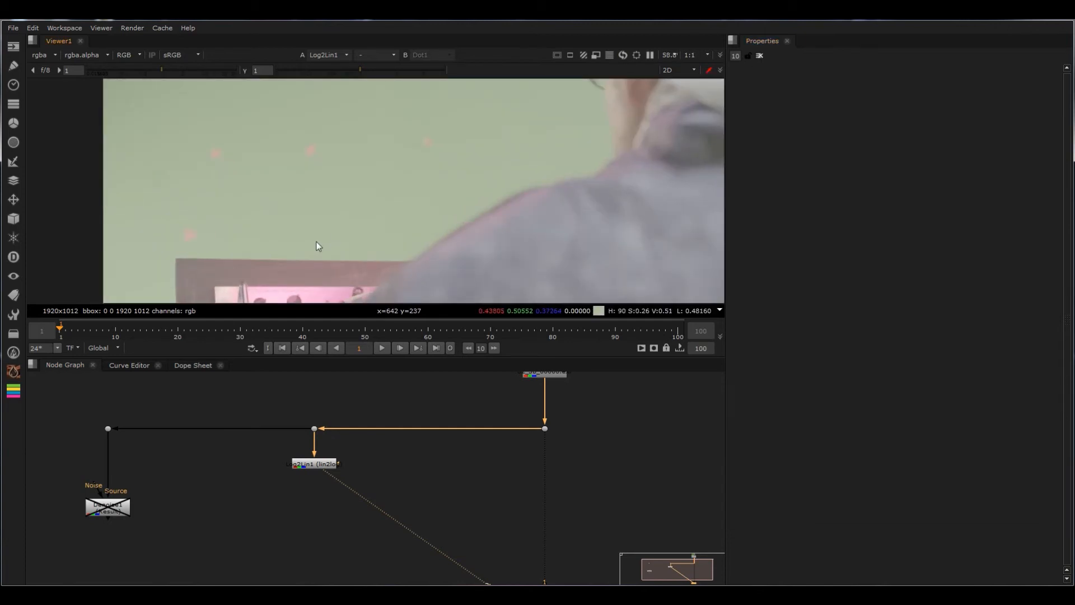
{"action": "scroll", "coordinate": [317, 246], "scroll_direction": "down", "scroll_amount": 2}
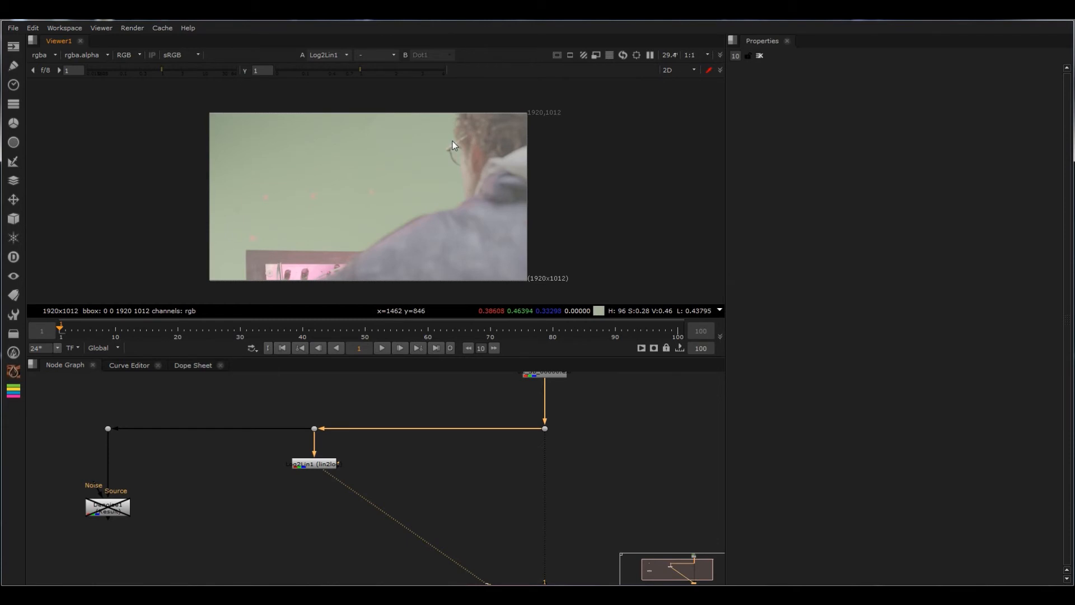
- Paste a copy of the Denoise node below the lin2log node, connected to it, and view its result
{"action": "middle_click_drag", "start_coordinate": [346, 438], "coordinate": [449, 420]}
{"action": "left_click_drag", "start_coordinate": [320, 464], "coordinate": [104, 557]}
{"action": "key", "text": "ctrl+c"}
{"action": "left_click", "coordinate": [432, 506]}
{"action": "key", "text": "ctrl+v"}
{"action": "left_click_drag", "start_coordinate": [442, 490], "coordinate": [417, 495]}
{"action": "key", "text": "1"}
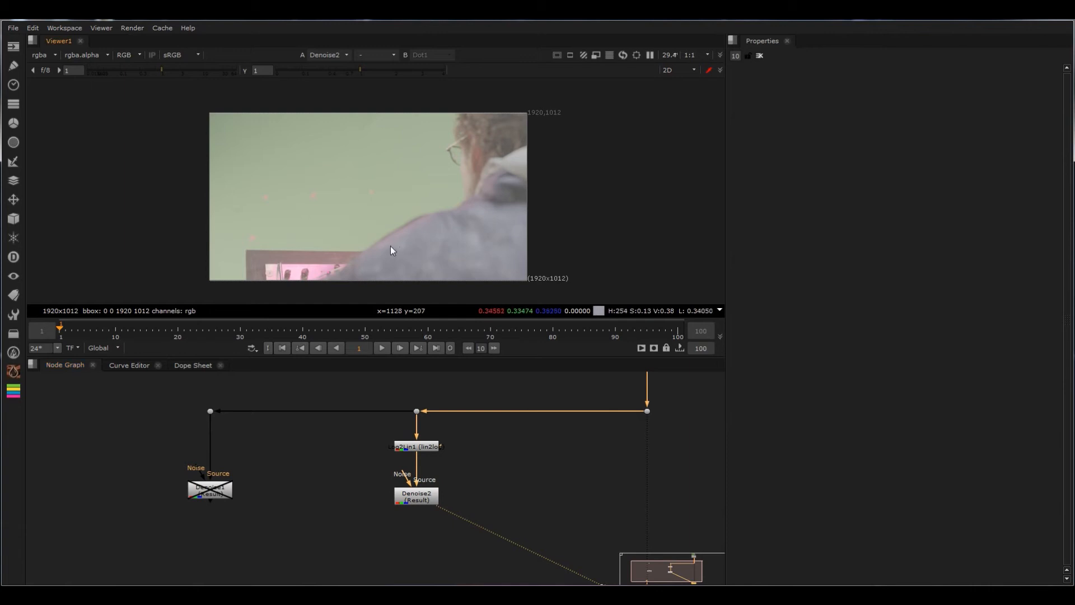
- Add a Log2Lin node after the second Denoise node to convert the image back to linear
{"action": "left_click", "coordinate": [417, 496]}
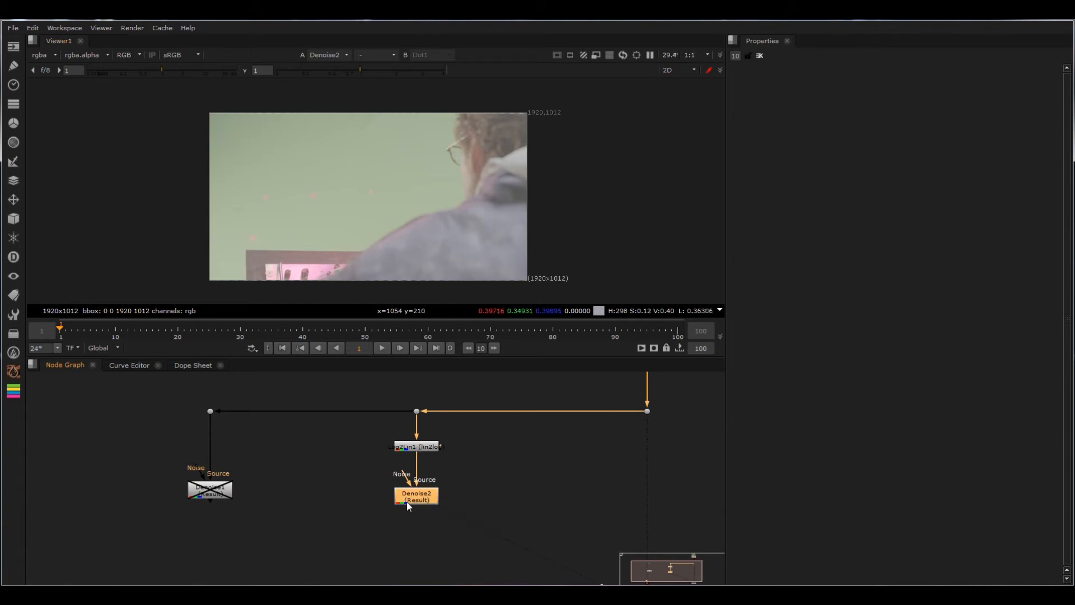
{"action": "left_click", "coordinate": [426, 448]}
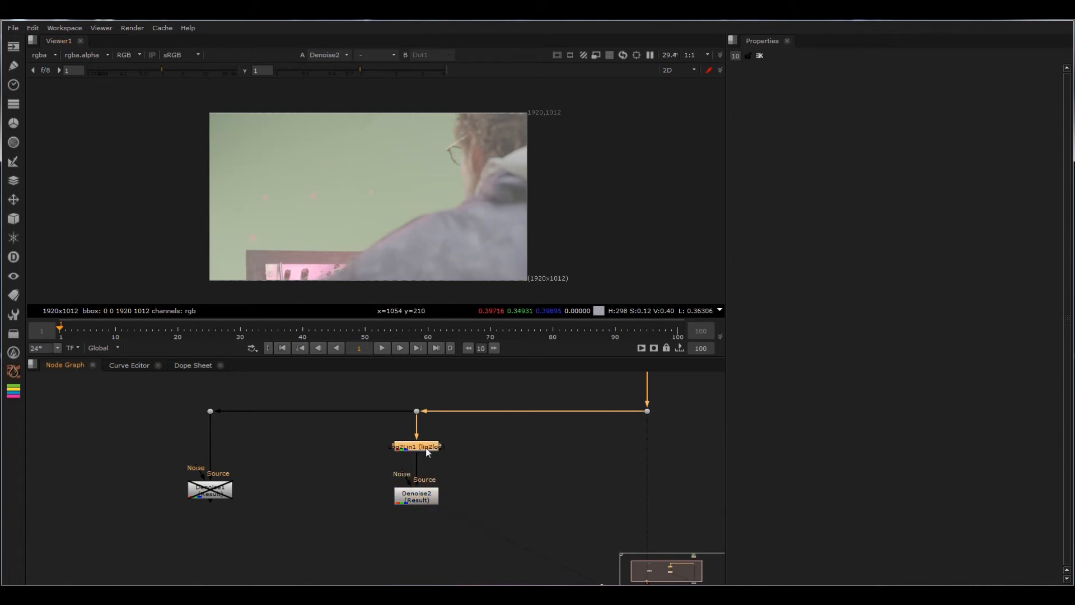
{"action": "left_click", "coordinate": [421, 500]}
{"action": "key", "text": "Tab"}
{"action": "type", "text": "log"}
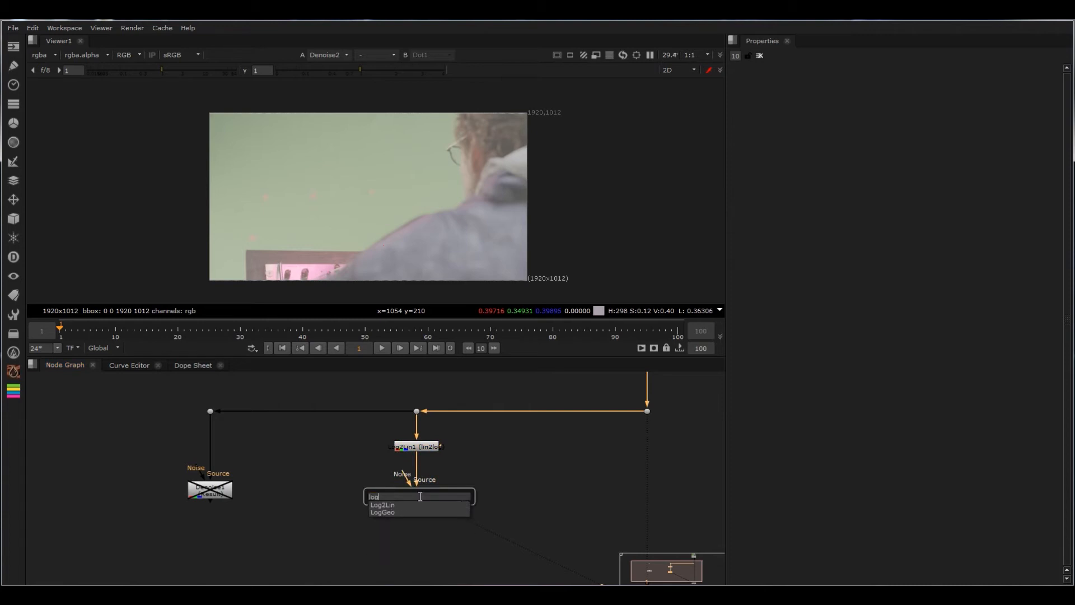
{"action": "key", "text": "Return"}
- View the second branch stage by stage: the lin2log conversion, the Denoise result and the log2lin conversion
{"action": "double_click", "coordinate": [431, 448]}
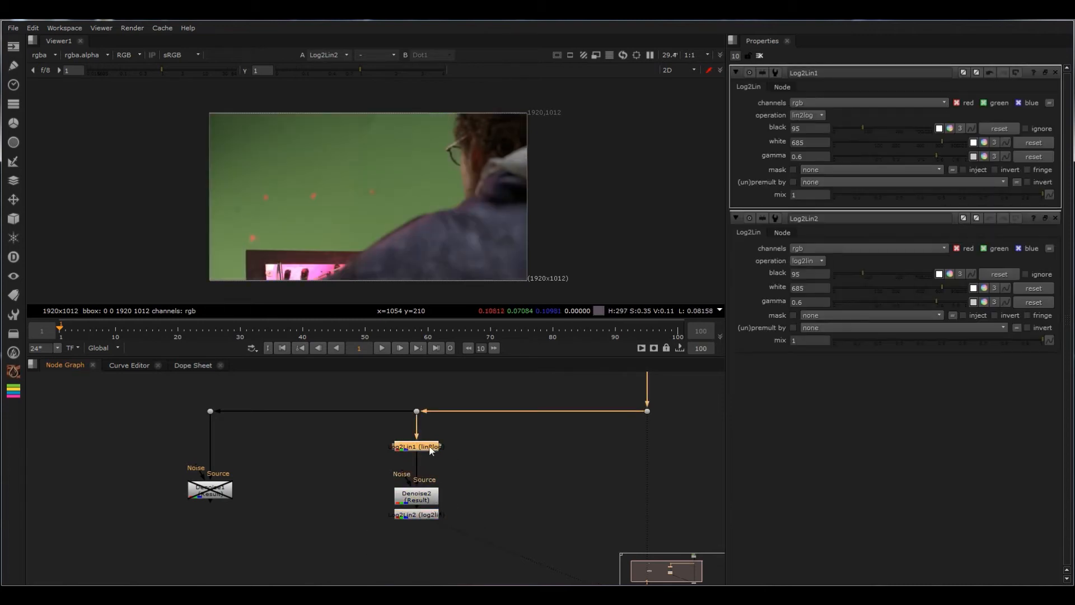
{"action": "left_click", "coordinate": [760, 55]}
{"action": "double_click", "coordinate": [425, 448]}
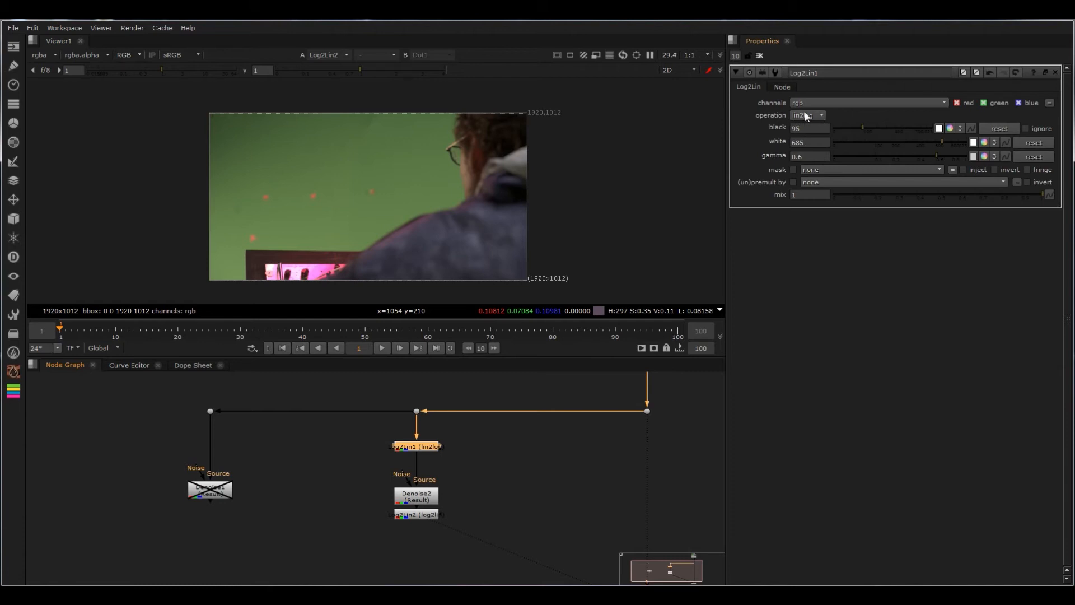
{"action": "key", "text": "1"}
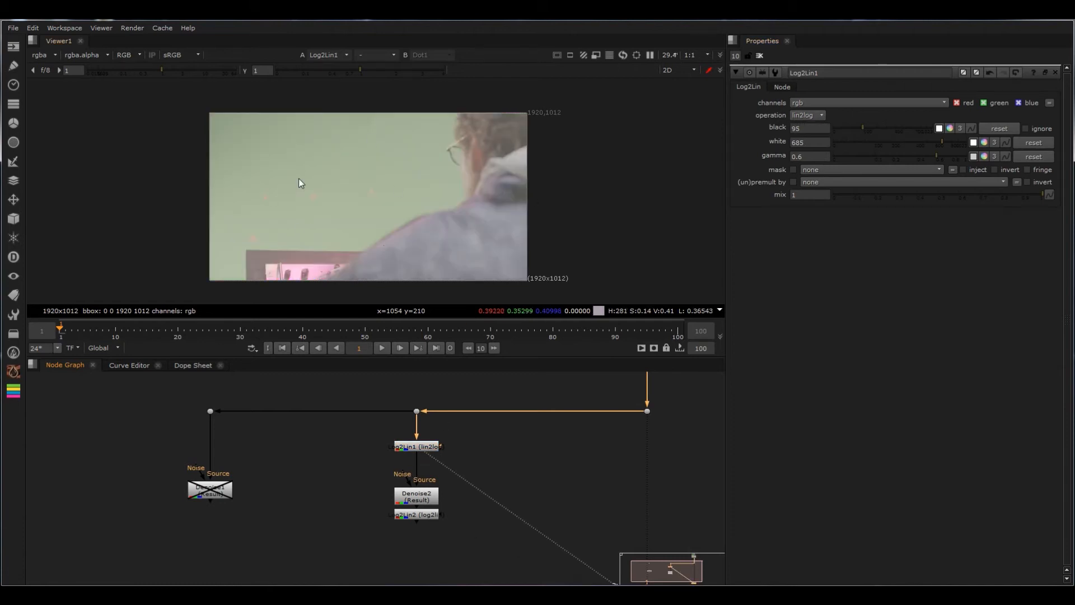
{"action": "left_click", "coordinate": [430, 499]}
{"action": "key", "text": "1"}
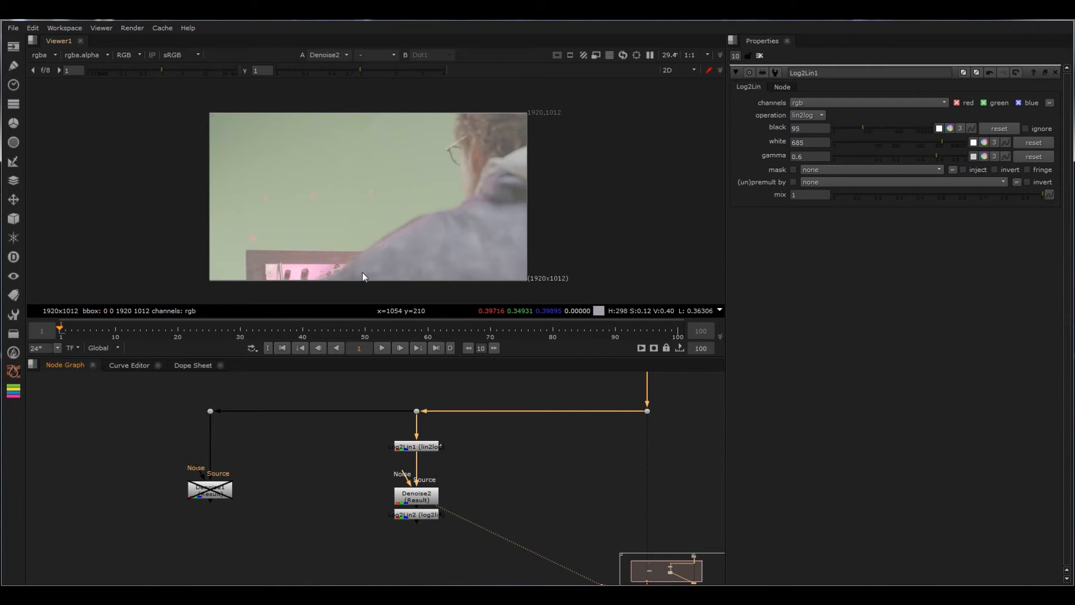
{"action": "double_click", "coordinate": [420, 514]}
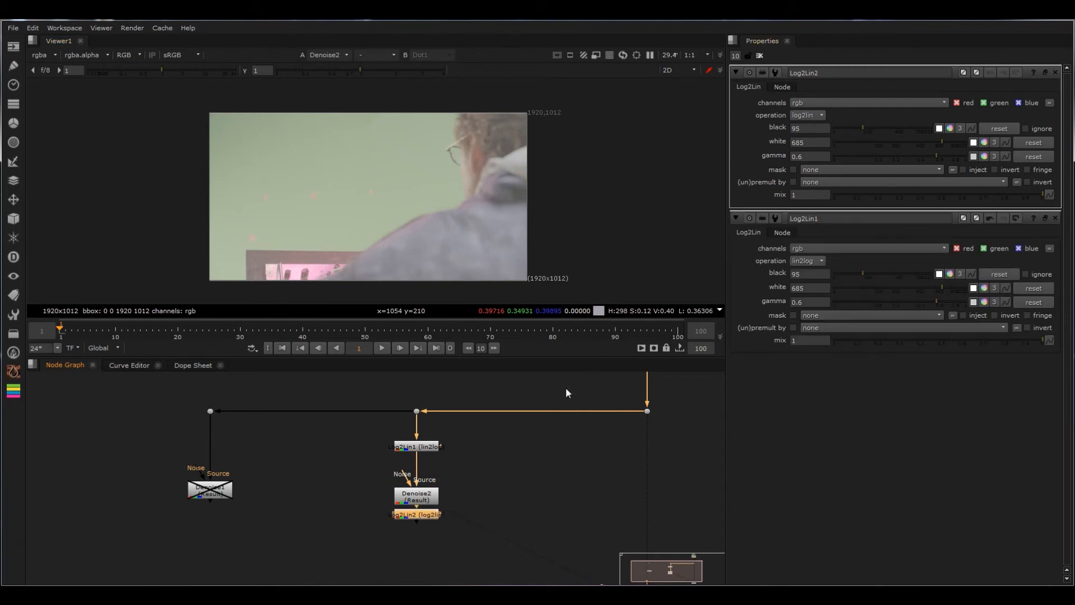
{"action": "key", "text": "1"}
- Re-enable the first Denoise node and assign it to the viewer's B input for comparison at the glasses
{"action": "scroll", "coordinate": [436, 190], "scroll_direction": "up", "scroll_amount": 3}
{"action": "scroll", "coordinate": [576, 150], "scroll_direction": "up", "scroll_amount": 3}
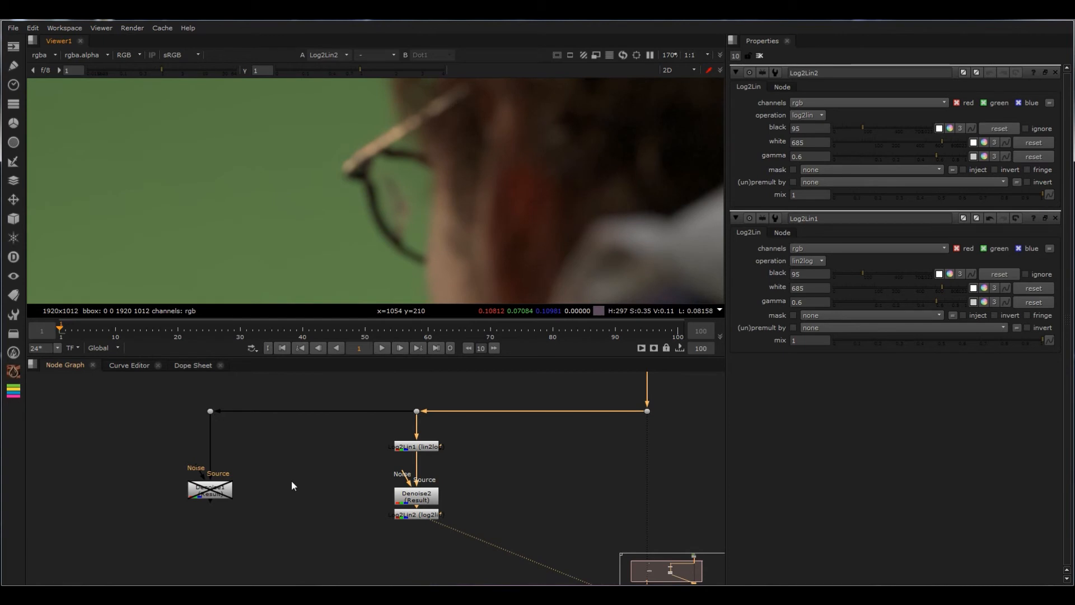
{"action": "left_click", "coordinate": [210, 490]}
{"action": "key", "text": "d"}
{"action": "key", "text": "shift+2"}
- Compare the log-space denoise with the direct denoise close up on the glasses frame and its edges
{"action": "scroll", "coordinate": [455, 143], "scroll_direction": "up", "scroll_amount": 5}
{"action": "key", "text": "2"}
{"action": "key", "text": "1"}
{"action": "key", "text": "2"}
{"action": "key", "text": "1"}
{"action": "middle_click_drag", "start_coordinate": [261, 214], "coordinate": [422, 231]}
{"action": "key", "text": "2"}
{"action": "key", "text": "2"}
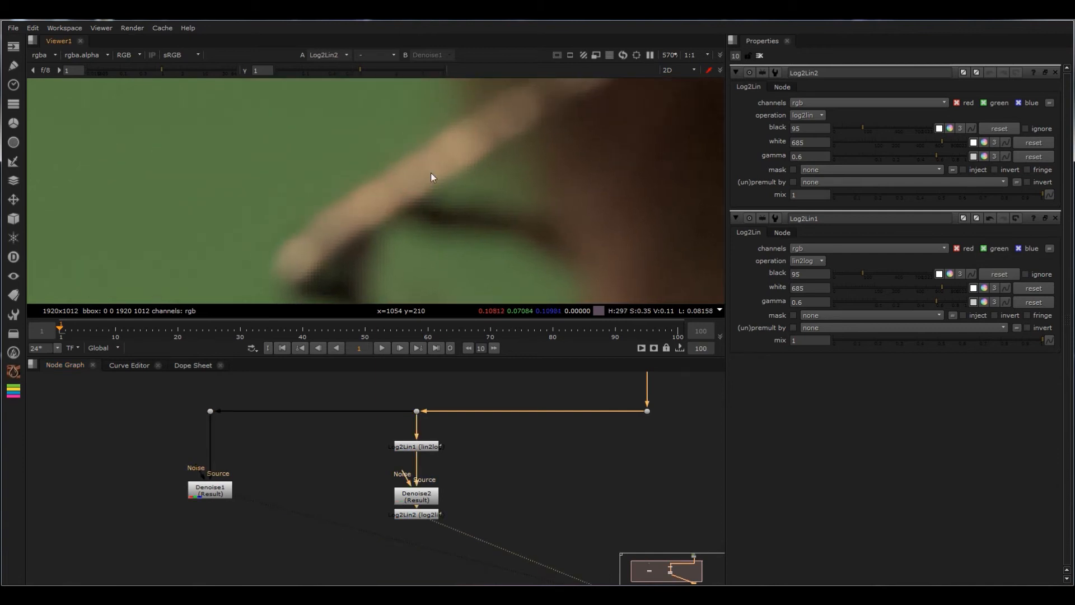
{"action": "scroll", "coordinate": [431, 174], "scroll_direction": "up", "scroll_amount": 4}
{"action": "key", "text": "1"}
{"action": "key", "text": "2"}
{"action": "key", "text": "1"}
{"action": "scroll", "coordinate": [354, 186], "scroll_direction": "up", "scroll_amount": 2}
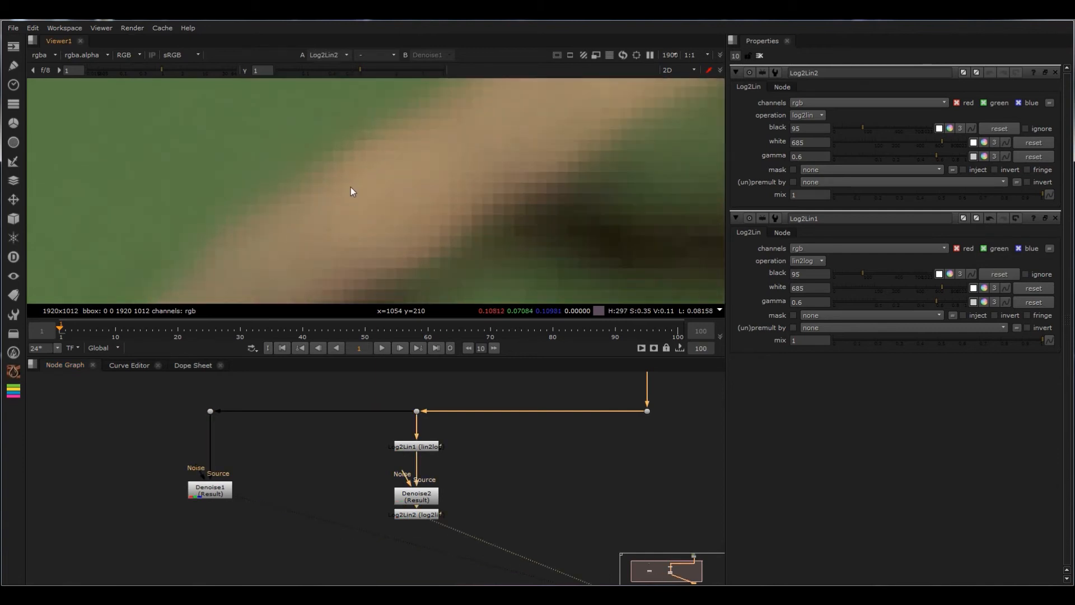
{"action": "key", "text": "2"}
{"action": "key", "text": "f"}
- Move both Denoise branches farther from the source and add a dot on the connection line for another branch
{"action": "left_click_drag", "start_coordinate": [516, 396], "coordinate": [182, 524]}
{"action": "left_click_drag", "start_coordinate": [422, 504], "coordinate": [270, 492]}
{"action": "middle_click_drag", "start_coordinate": [394, 480], "coordinate": [402, 478]}
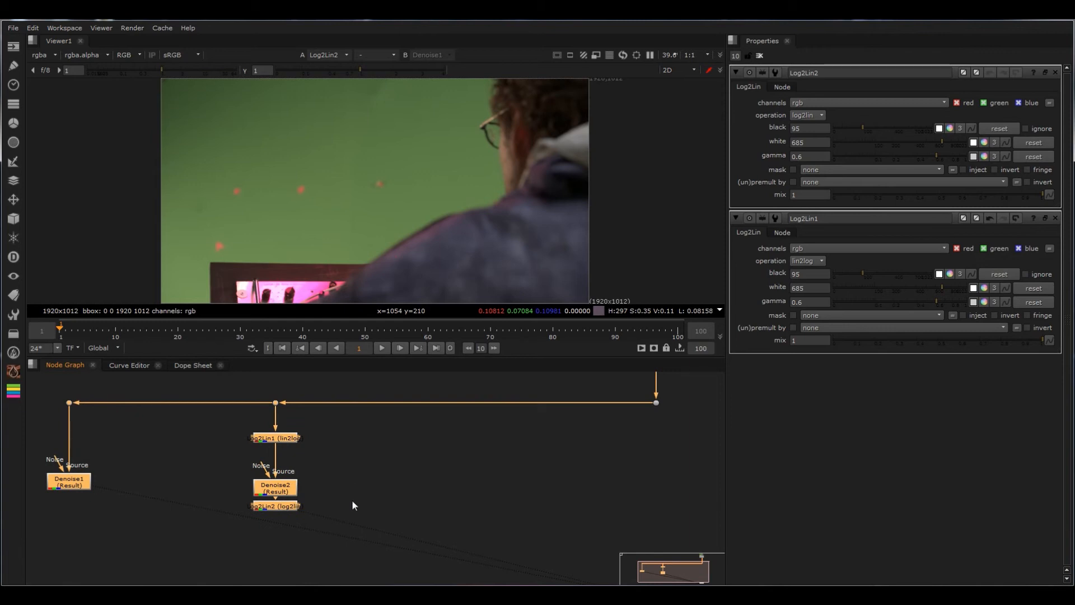
{"action": "left_click", "coordinate": [278, 508]}
{"action": "middle_click_drag", "start_coordinate": [356, 515], "coordinate": [271, 520]}
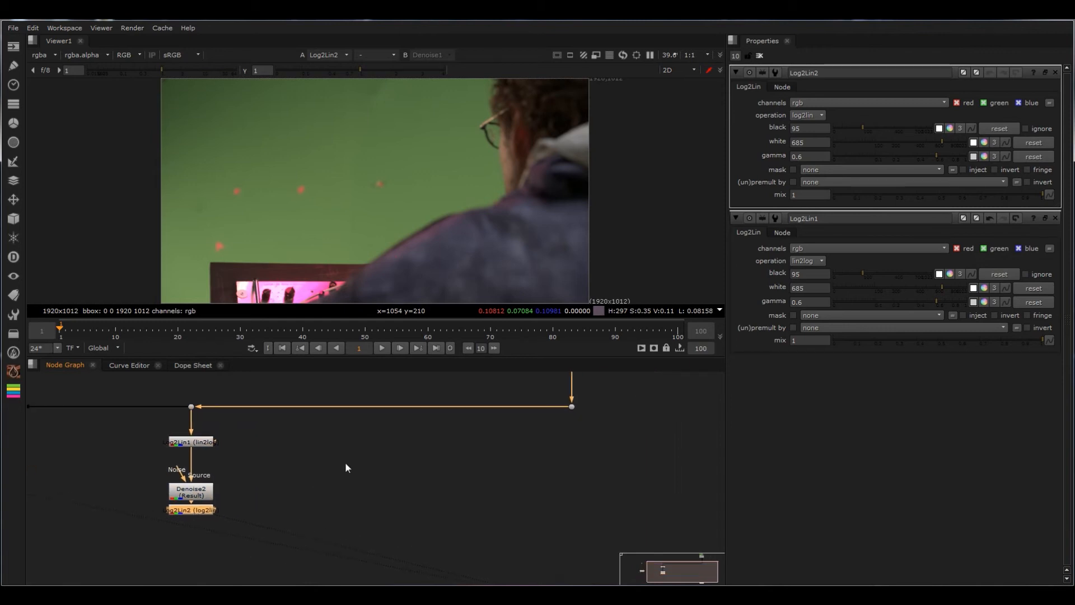
{"action": "left_click", "coordinate": [382, 409], "text": "ctrl"}
{"action": "left_click_drag", "start_coordinate": [384, 409], "coordinate": [385, 409]}
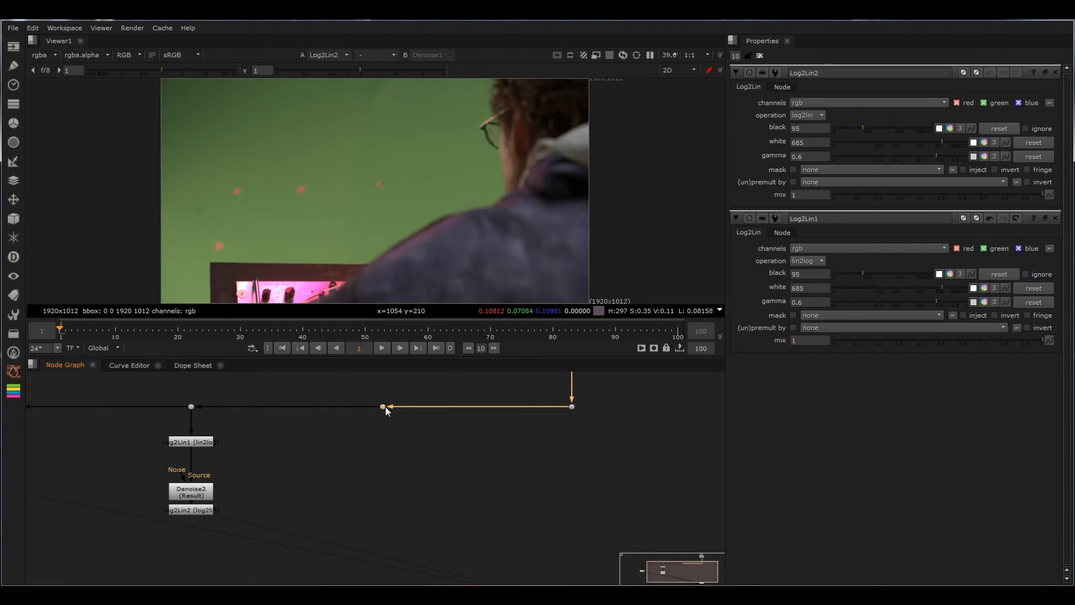
- Add a Merge node that takes the second Log2Lin node's output and the original plate from the new dot
{"action": "mouse_move", "coordinate": [398, 490]}
{"action": "middle_mouse_down"}
{"action": "mouse_move", "coordinate": [430, 480]}
{"action": "mouse_move", "coordinate": [393, 482]}
{"action": "middle_mouse_up"}
{"action": "key", "text": "m"}
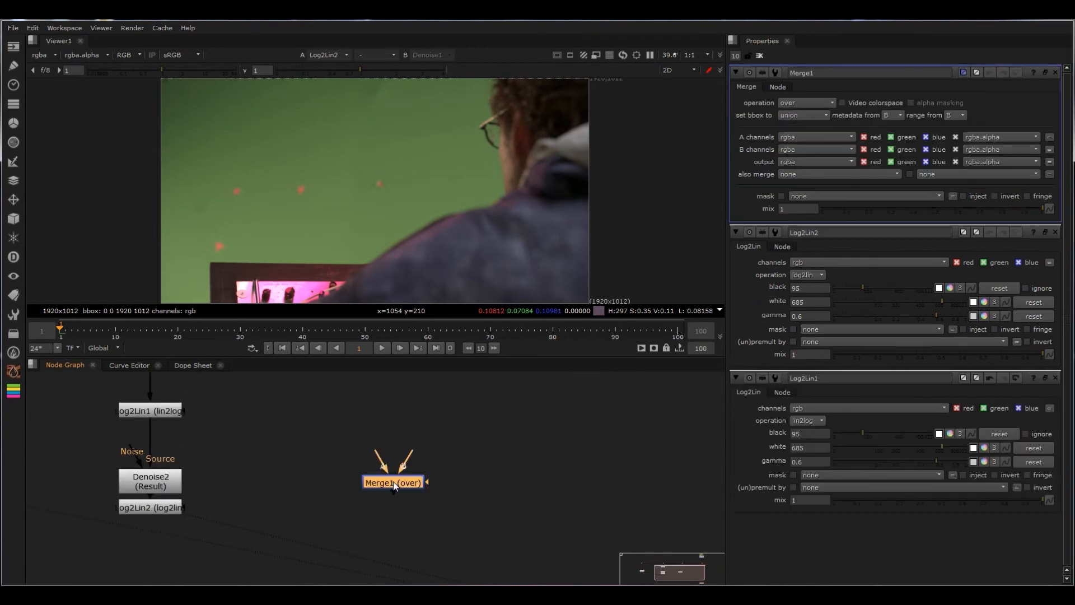
{"action": "scroll", "coordinate": [395, 481], "scroll_direction": "down", "scroll_amount": 2}
{"action": "mouse_move", "coordinate": [402, 476]}
{"action": "left_mouse_down"}
{"action": "mouse_move", "coordinate": [407, 421]}
{"action": "mouse_move", "coordinate": [367, 480]}
{"action": "mouse_move", "coordinate": [283, 493]}
{"action": "mouse_move", "coordinate": [394, 488]}
{"action": "left_mouse_up"}
{"action": "left_click", "coordinate": [517, 482]}
{"action": "key", "text": "m"}
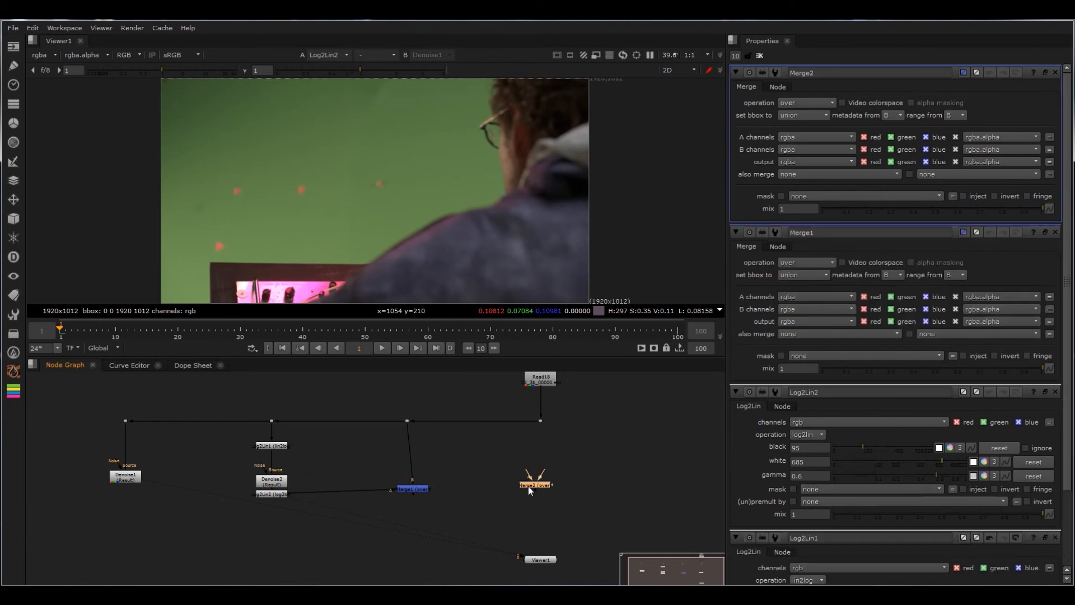
{"action": "key", "text": "Delete"}
- Align the Merge node directly beneath its dot and level with the second Log2Lin node
{"action": "left_click_drag", "start_coordinate": [412, 490], "coordinate": [406, 495]}
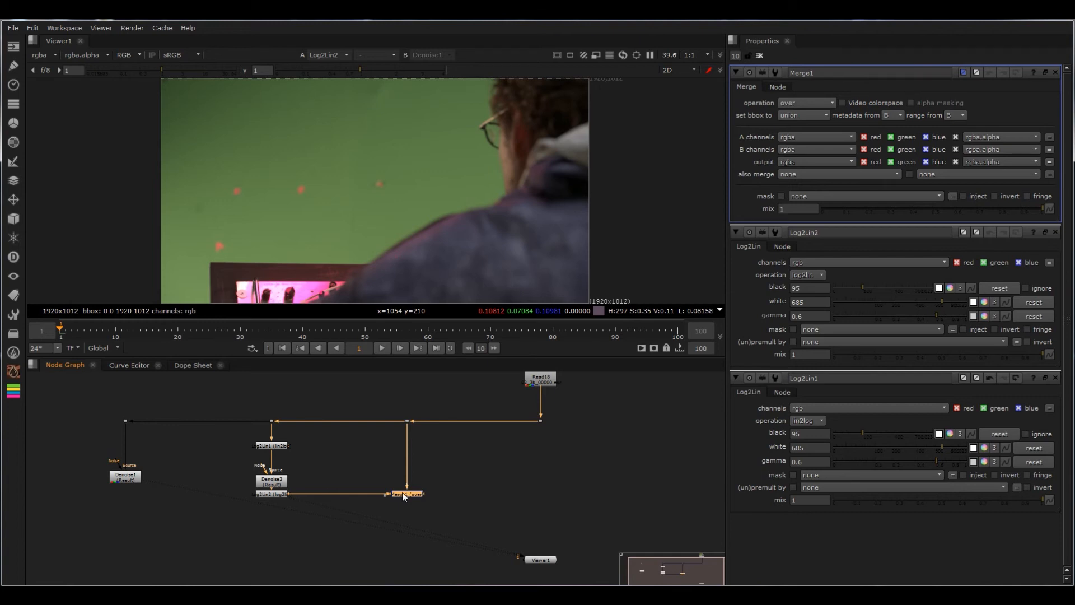
- Clear the open node properties, reopen the Merge node and set its operation to divide
{"action": "left_click_drag", "start_coordinate": [442, 399], "coordinate": [287, 553]}
{"action": "left_click_drag", "start_coordinate": [408, 495], "coordinate": [339, 495]}
{"action": "left_click", "coordinate": [317, 505]}
{"action": "scroll", "coordinate": [317, 506], "scroll_direction": "up", "scroll_amount": 3}
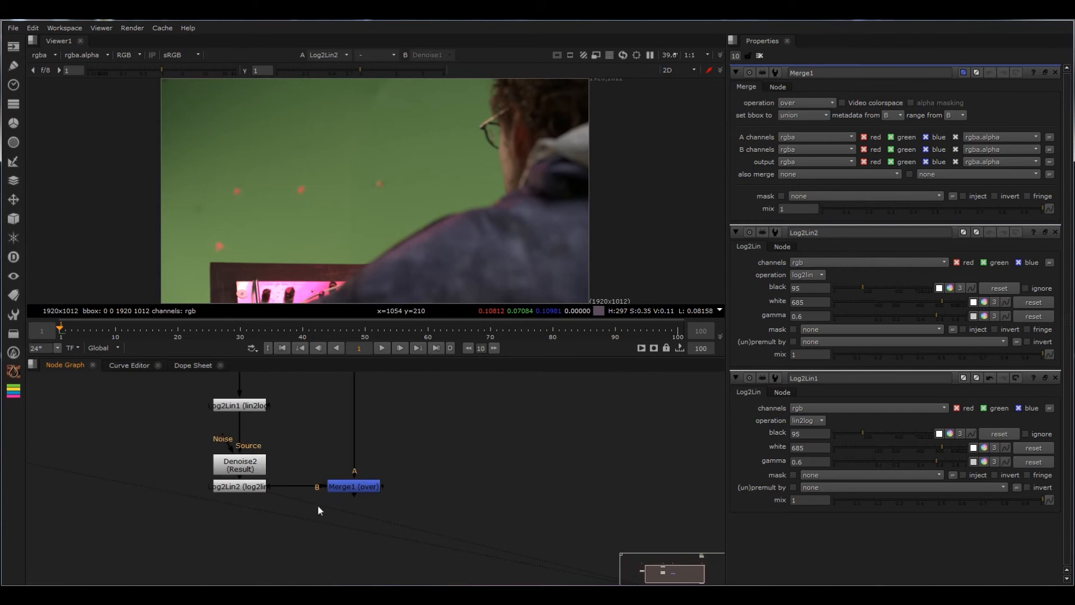
{"action": "left_click", "coordinate": [760, 55]}
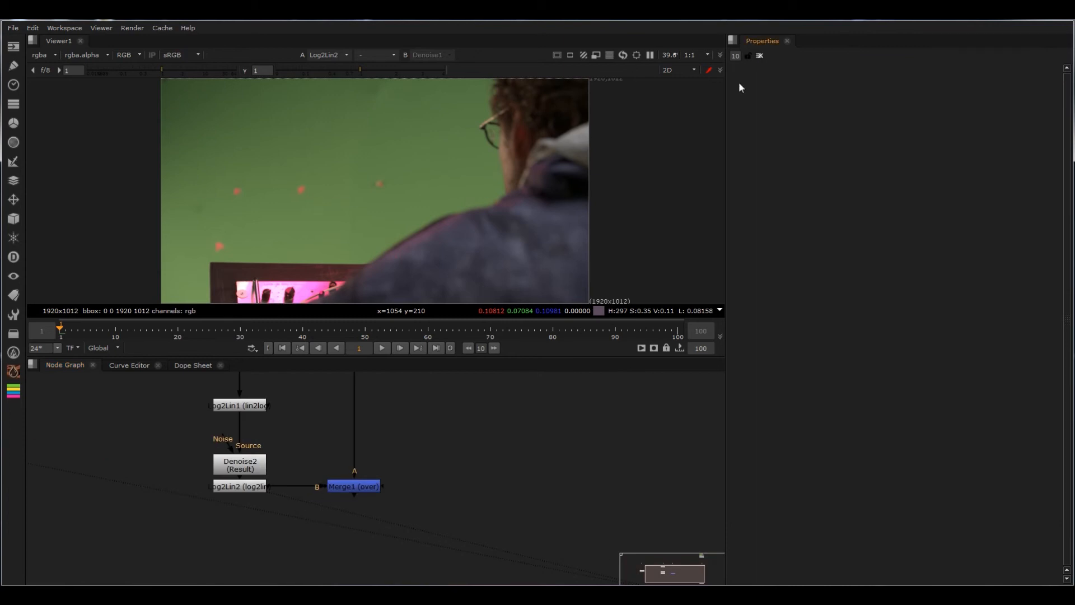
{"action": "double_click", "coordinate": [370, 487]}
{"action": "left_click", "coordinate": [806, 102]}
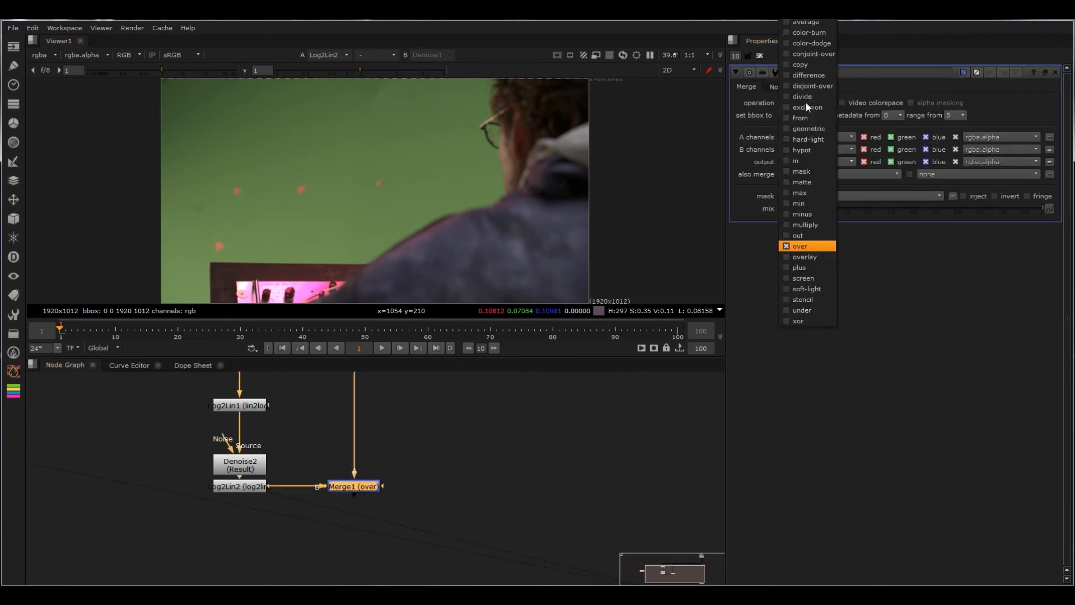
{"action": "left_click", "coordinate": [802, 97]}
- View the divide result and check it against the original plate
{"action": "left_click_drag", "start_coordinate": [516, 425], "coordinate": [336, 496]}
{"action": "key", "text": "1"}
{"action": "scroll", "coordinate": [395, 196], "scroll_direction": "down", "scroll_amount": 2}
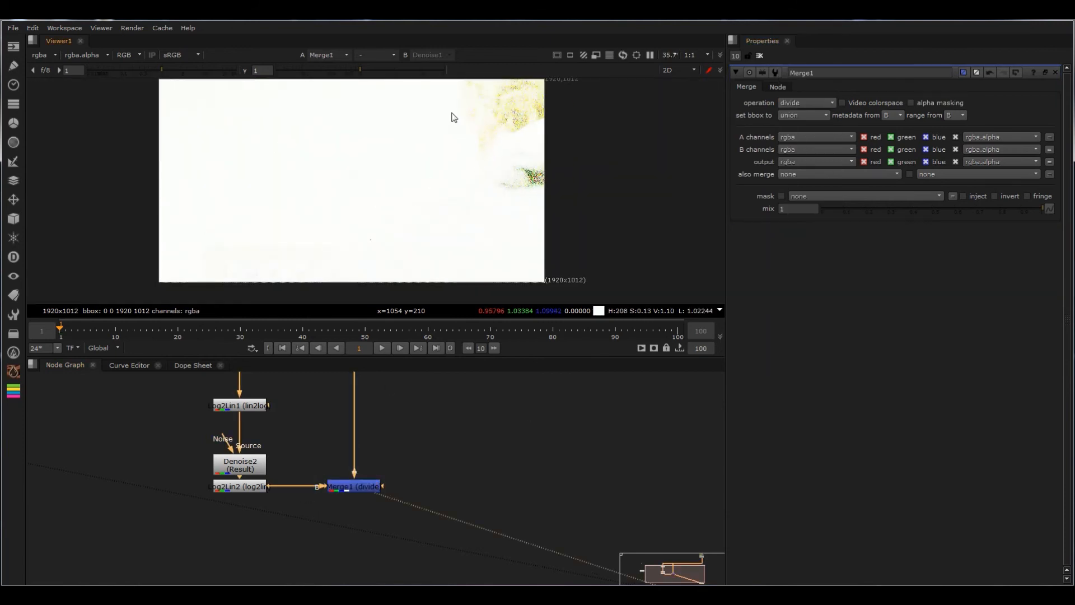
{"action": "scroll", "coordinate": [401, 436], "scroll_direction": "down", "scroll_amount": 1}
{"action": "middle_click_drag", "start_coordinate": [402, 436], "coordinate": [442, 476]}
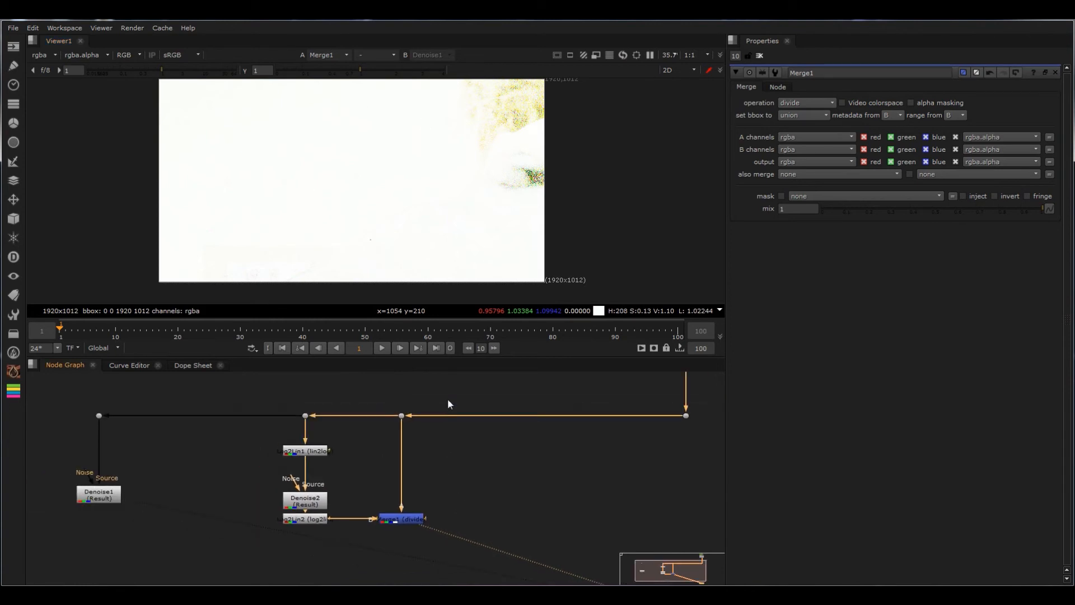
{"action": "left_click_drag", "start_coordinate": [447, 398], "coordinate": [367, 448]}
{"action": "key", "text": "1"}
{"action": "left_click", "coordinate": [402, 516]}
{"action": "key", "text": "1"}
- View the second Log2Lin node's output close up on the jacket's shoulder edge
{"action": "middle_click_drag", "start_coordinate": [395, 500], "coordinate": [438, 422]}
{"action": "left_click", "coordinate": [343, 492]}
{"action": "left_click", "coordinate": [349, 442]}
{"action": "key", "text": "1"}
{"action": "scroll", "coordinate": [504, 207], "scroll_direction": "up", "scroll_amount": 5}
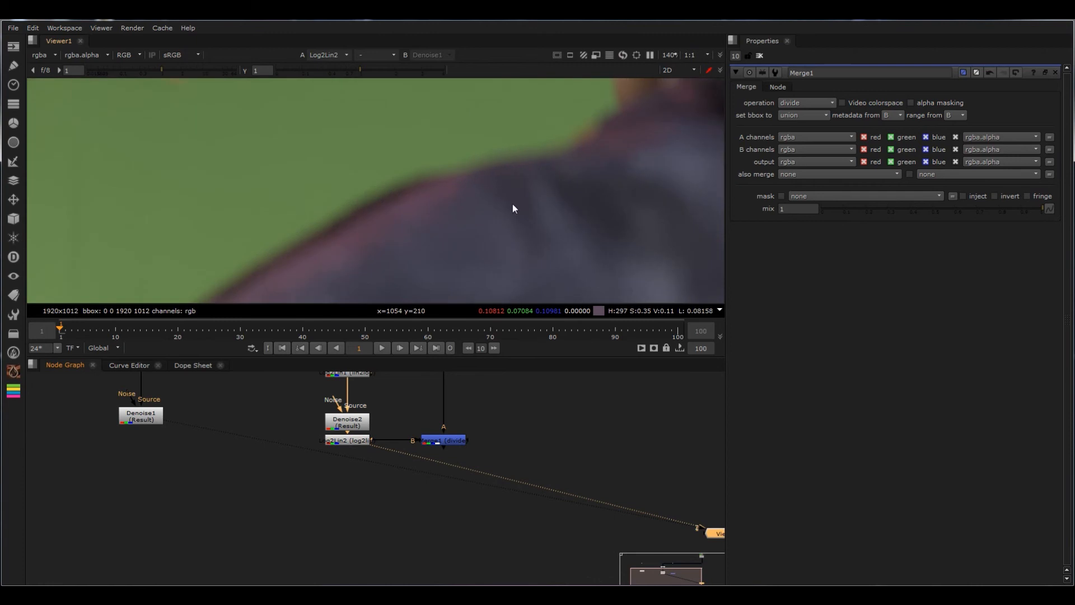
- Add another Merge with B from the second Log2Lin node and A from the divide Merge, routing the A connection through a corner dot
{"action": "left_click", "coordinate": [339, 527]}
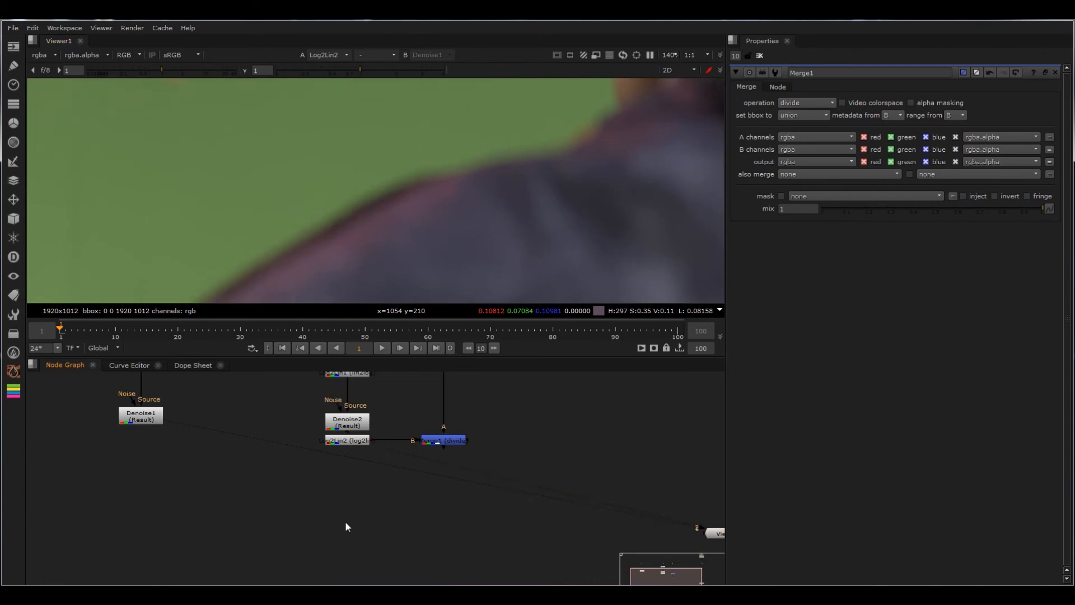
{"action": "key", "text": "m"}
{"action": "left_click_drag", "start_coordinate": [346, 507], "coordinate": [349, 443]}
{"action": "left_click_drag", "start_coordinate": [339, 505], "coordinate": [439, 443]}
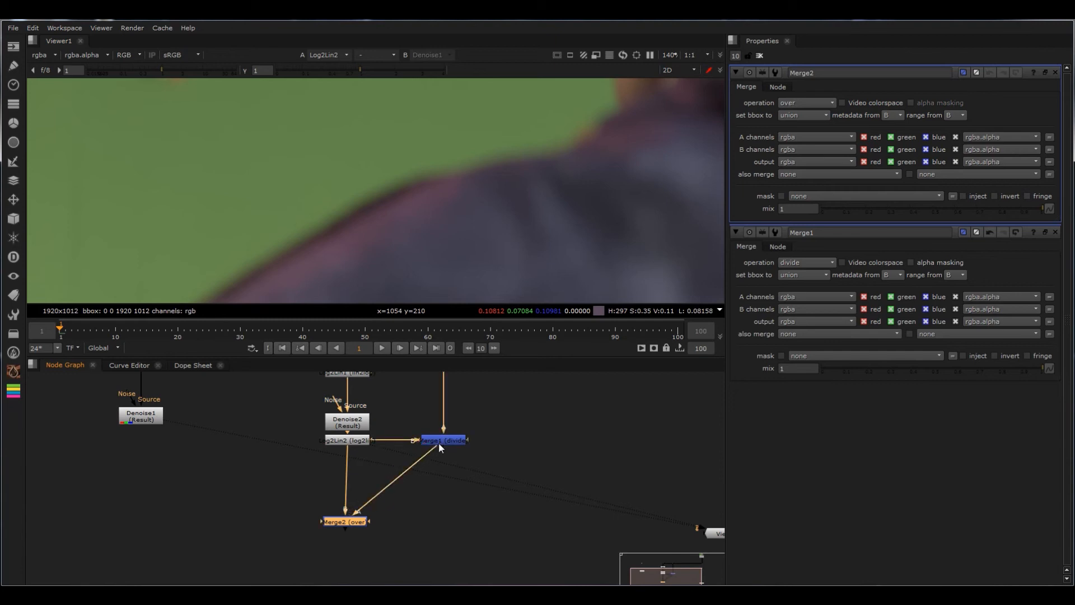
{"action": "left_click", "coordinate": [416, 507]}
{"action": "left_click_drag", "start_coordinate": [395, 480], "coordinate": [444, 521], "text": "ctrl"}
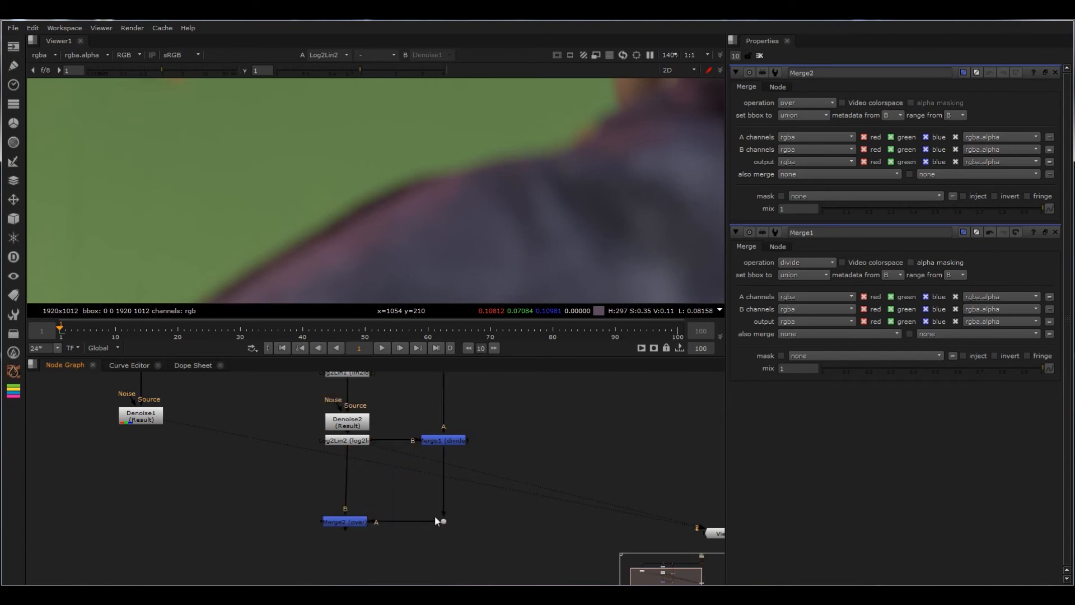
- Align the new Merge beneath the second Log2Lin node and set its operation to multiply
{"action": "left_click", "coordinate": [348, 524]}
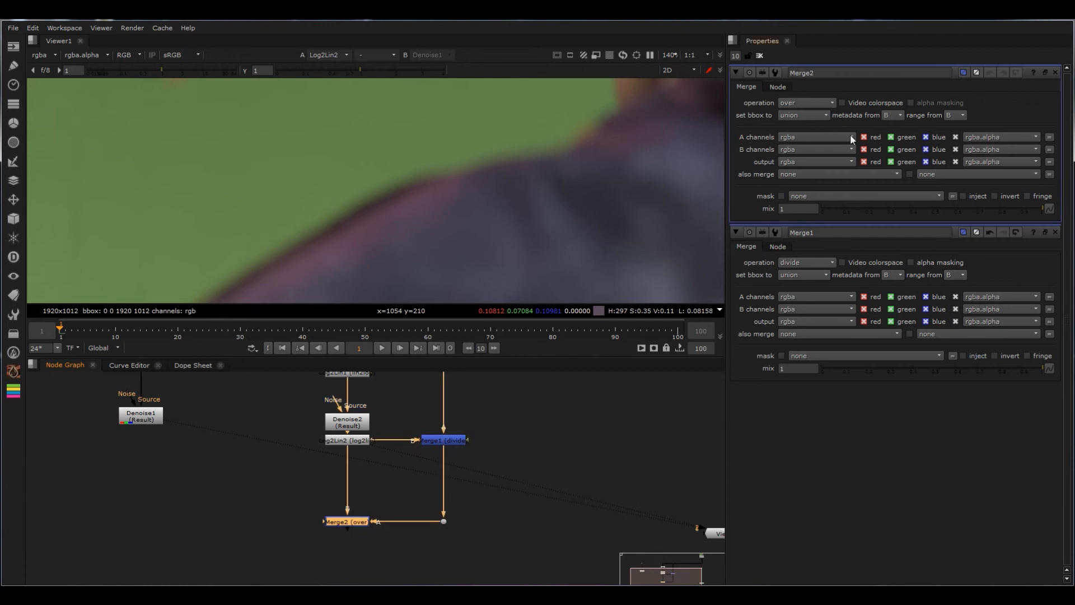
{"action": "left_click", "coordinate": [806, 103]}
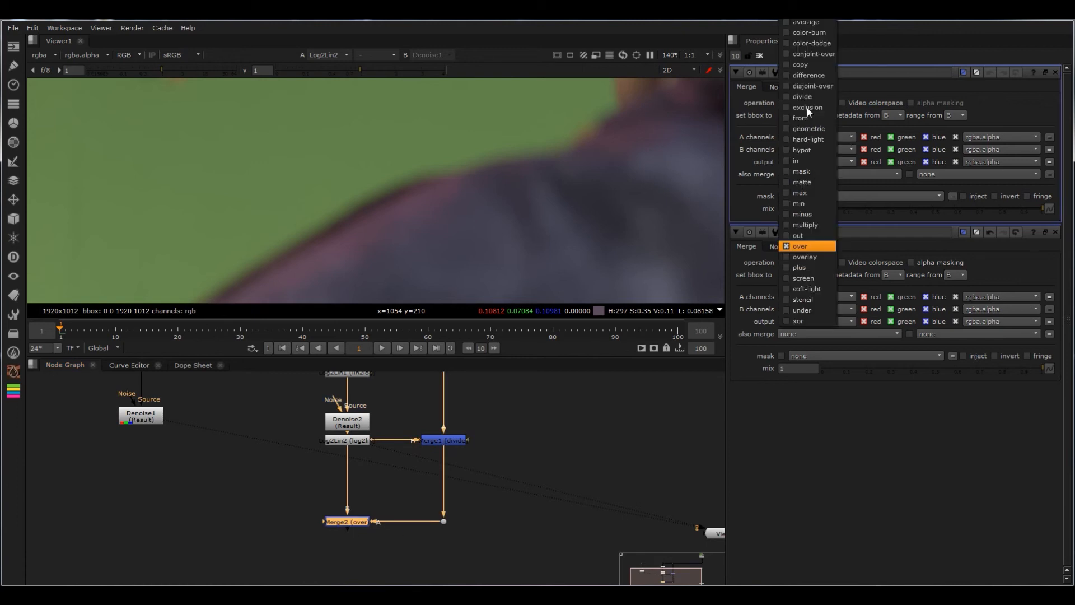
{"action": "left_click", "coordinate": [807, 224]}
- Compare sampled pixel values of the divide result, the second Log2Lin output and the multiply Merge
{"action": "left_click_drag", "start_coordinate": [536, 446], "coordinate": [394, 548]}
{"action": "key", "text": "2"}
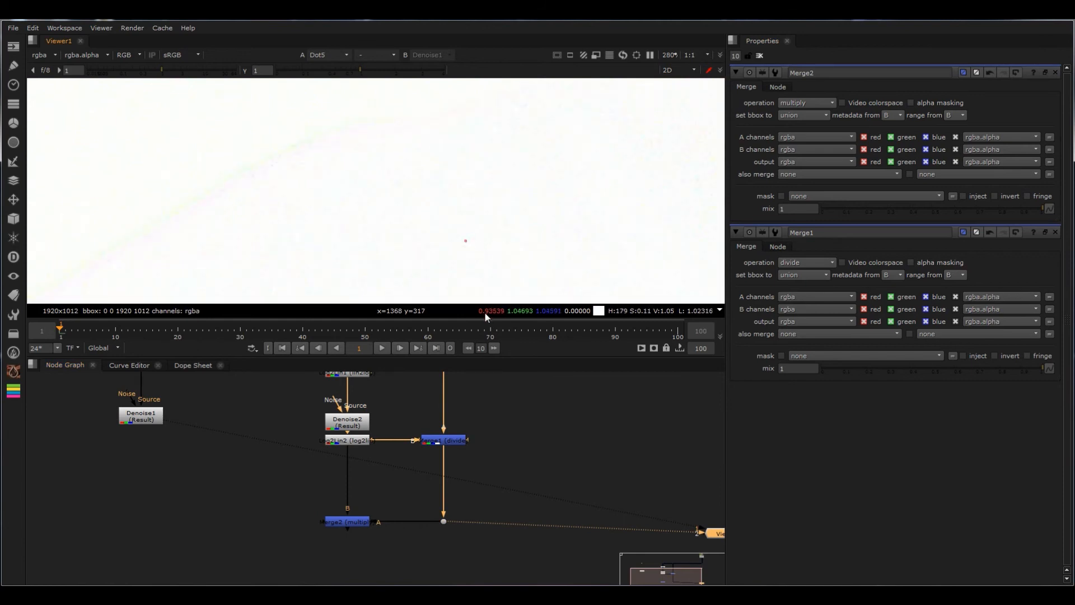
{"action": "left_click", "coordinate": [367, 440]}
{"action": "key", "text": "1"}
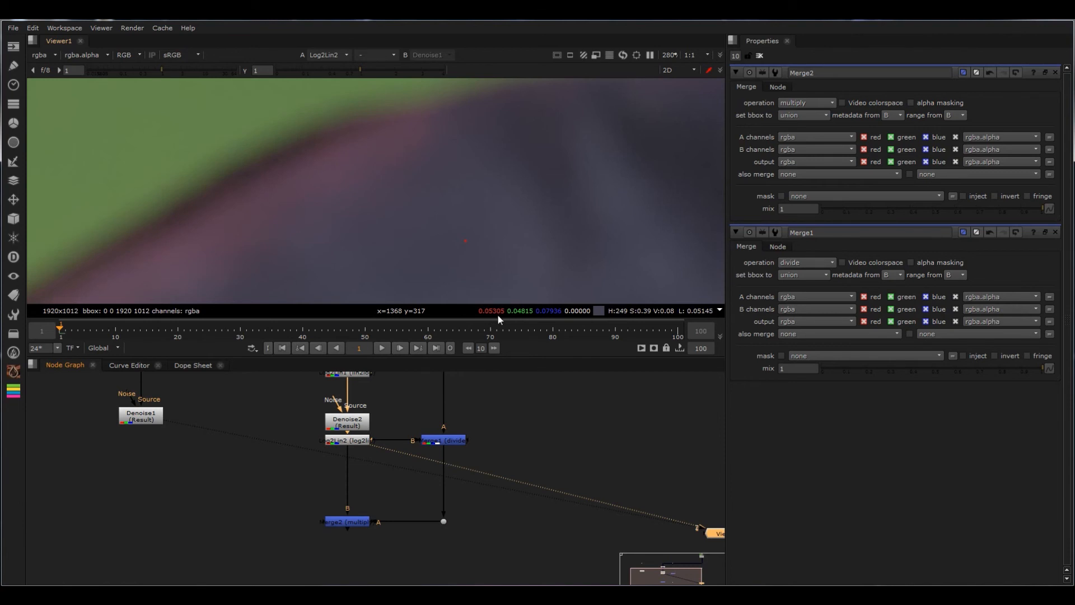
{"action": "left_click", "coordinate": [347, 522]}
{"action": "key", "text": "1"}
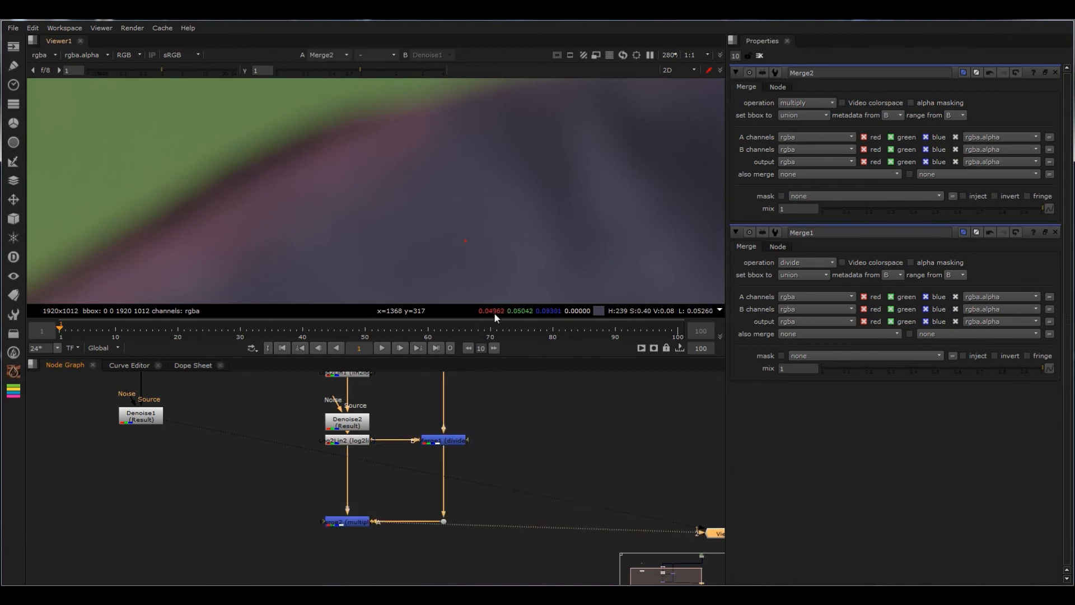
- Toggle the multiply Merge off and on repeatedly to compare the image with and without the restored grain
{"action": "left_click_drag", "start_coordinate": [392, 538], "coordinate": [289, 485]}
{"action": "key", "text": "d"}
{"action": "key", "text": "d"}
{"action": "key", "text": "d"}
{"action": "key", "text": "d"}
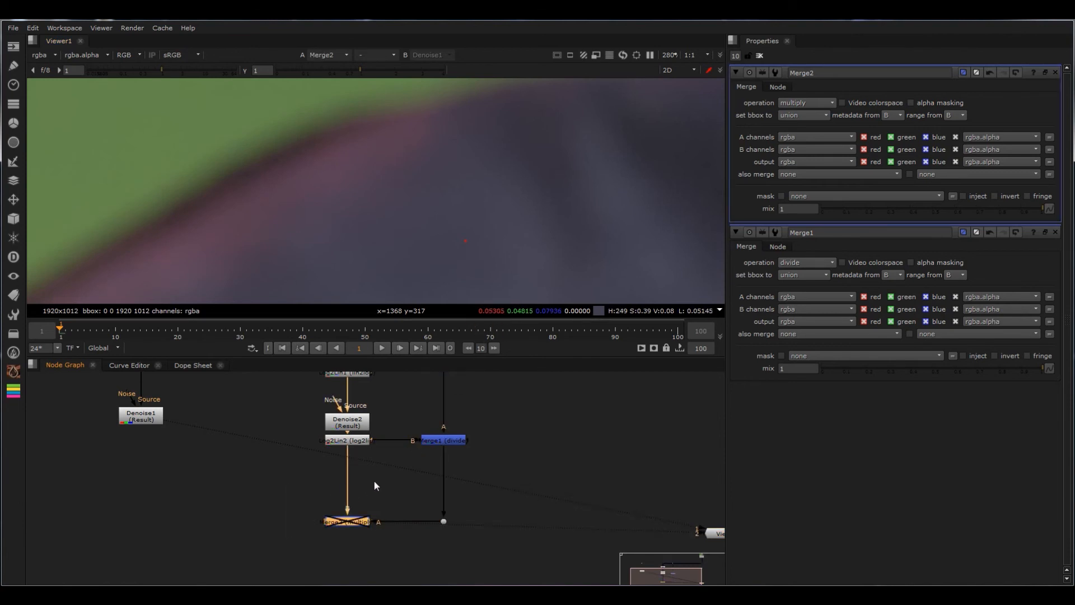
{"action": "key", "text": "d"}
{"action": "key", "text": "d"}
{"action": "key", "text": "d"}
{"action": "key", "text": "d"}
- Load the original plate's dot and the multiply Merge into separate viewer inputs
{"action": "key", "text": "f"}
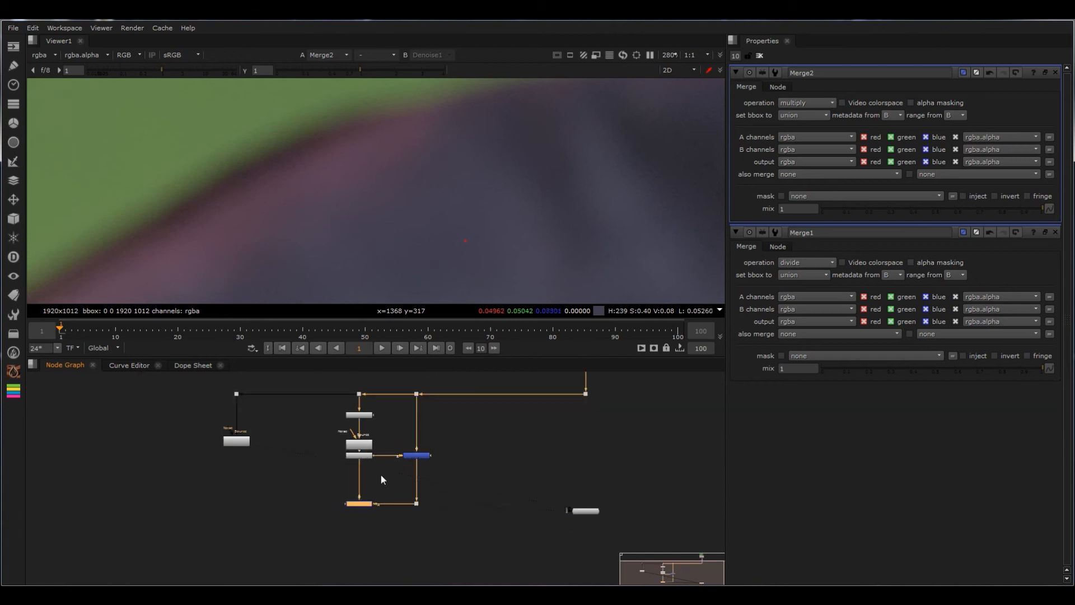
{"action": "left_click", "coordinate": [449, 396]}
{"action": "scroll", "coordinate": [408, 439], "scroll_direction": "up", "scroll_amount": 5}
{"action": "left_click_drag", "start_coordinate": [440, 392], "coordinate": [364, 442]}
{"action": "key", "text": "1"}
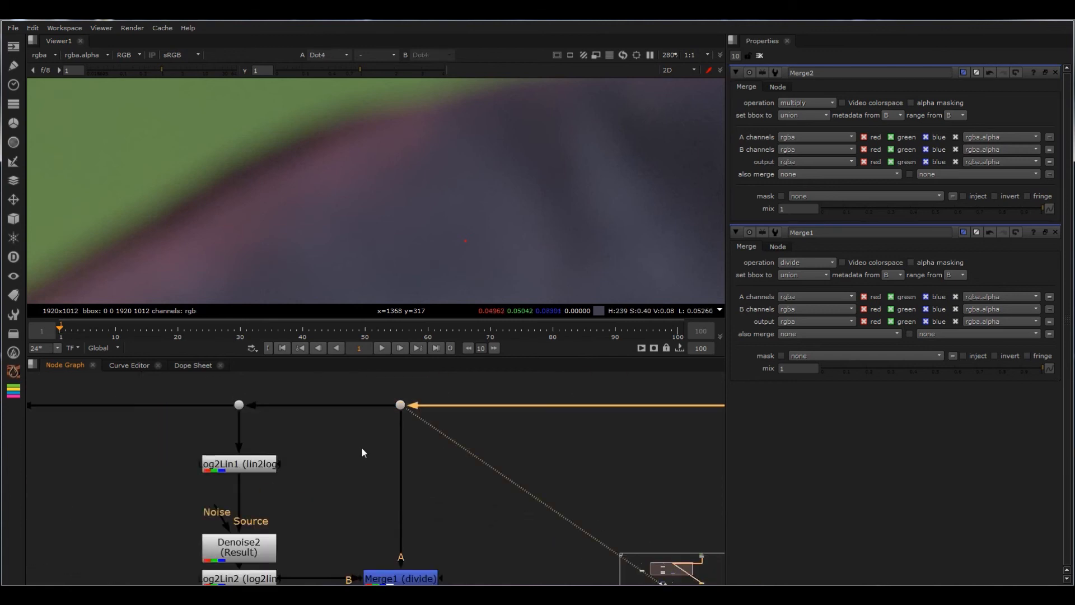
{"action": "middle_click_drag", "start_coordinate": [341, 572], "coordinate": [447, 395]}
{"action": "middle_click_drag", "start_coordinate": [447, 466], "coordinate": [457, 415]}
{"action": "left_click_drag", "start_coordinate": [449, 444], "coordinate": [256, 550]}
{"action": "left_click", "coordinate": [466, 451]}
{"action": "scroll", "coordinate": [466, 451], "scroll_direction": "down", "scroll_amount": 5}
{"action": "key", "text": "1"}
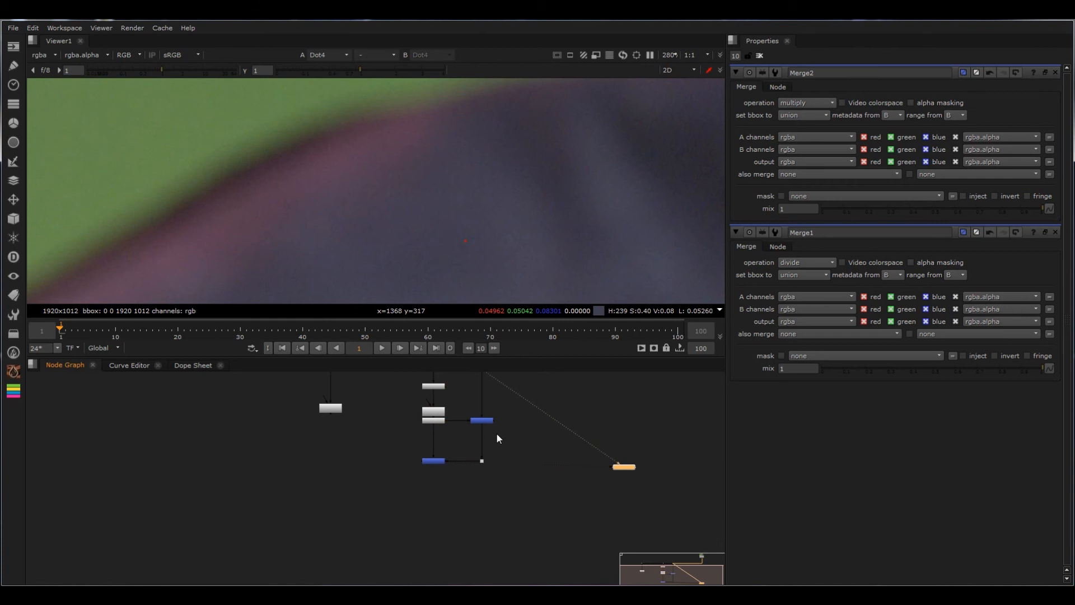
- Switch between the original plate and the regrained result, examining the grain around the shoulder and neck
{"action": "middle_click_drag", "start_coordinate": [497, 434], "coordinate": [467, 471]}
{"action": "key", "text": "2"}
{"action": "key", "text": "1"}
{"action": "key", "text": "2"}
{"action": "scroll", "coordinate": [515, 225], "scroll_direction": "down", "scroll_amount": 5}
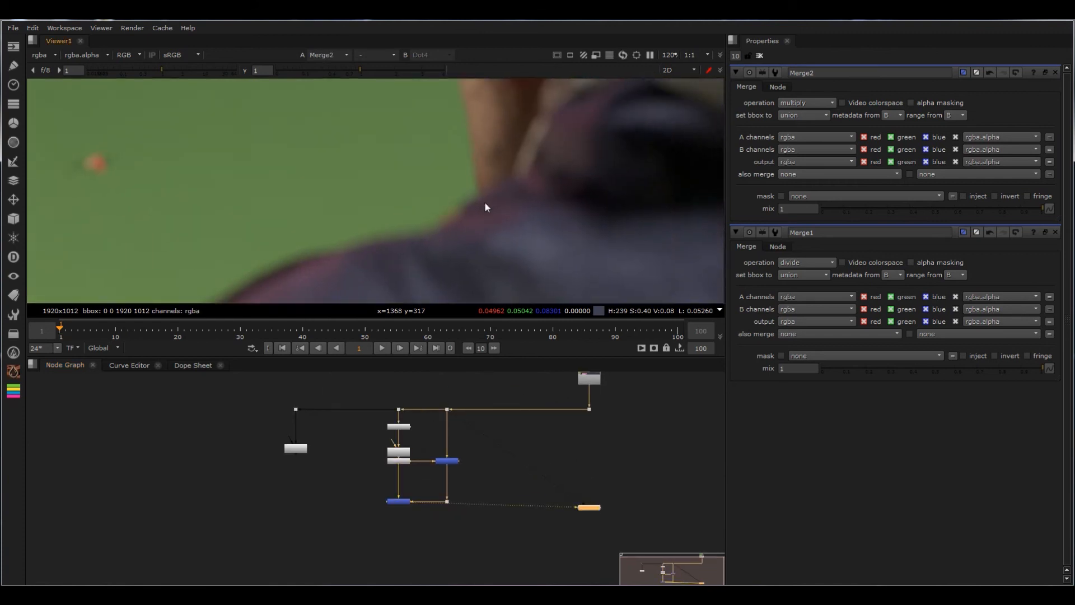
{"action": "scroll", "coordinate": [509, 139], "scroll_direction": "up", "scroll_amount": 5}
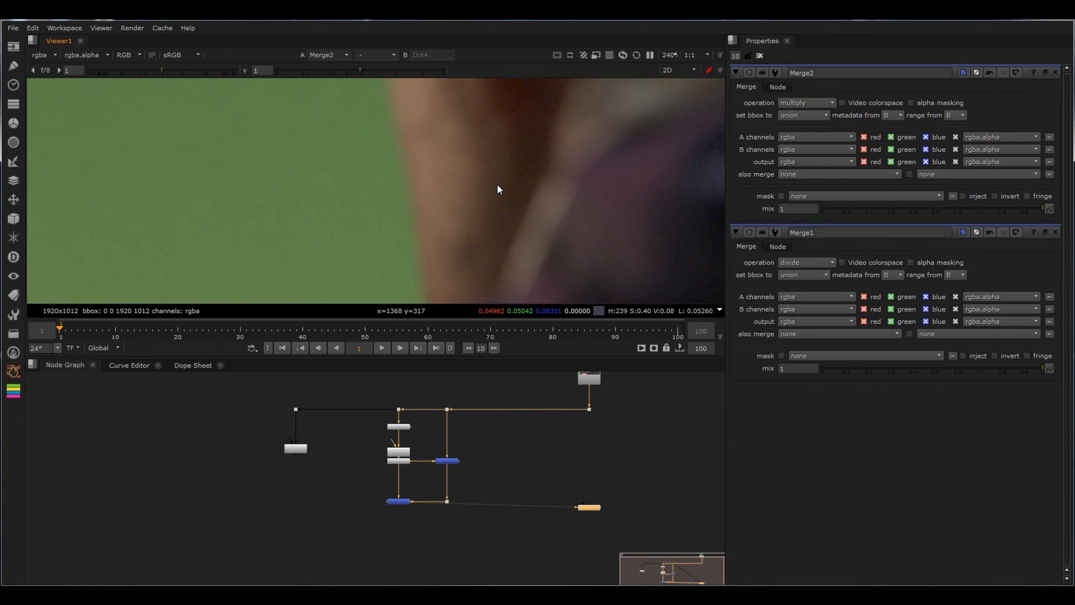
{"action": "scroll", "coordinate": [377, 476], "scroll_direction": "up", "scroll_amount": 5}
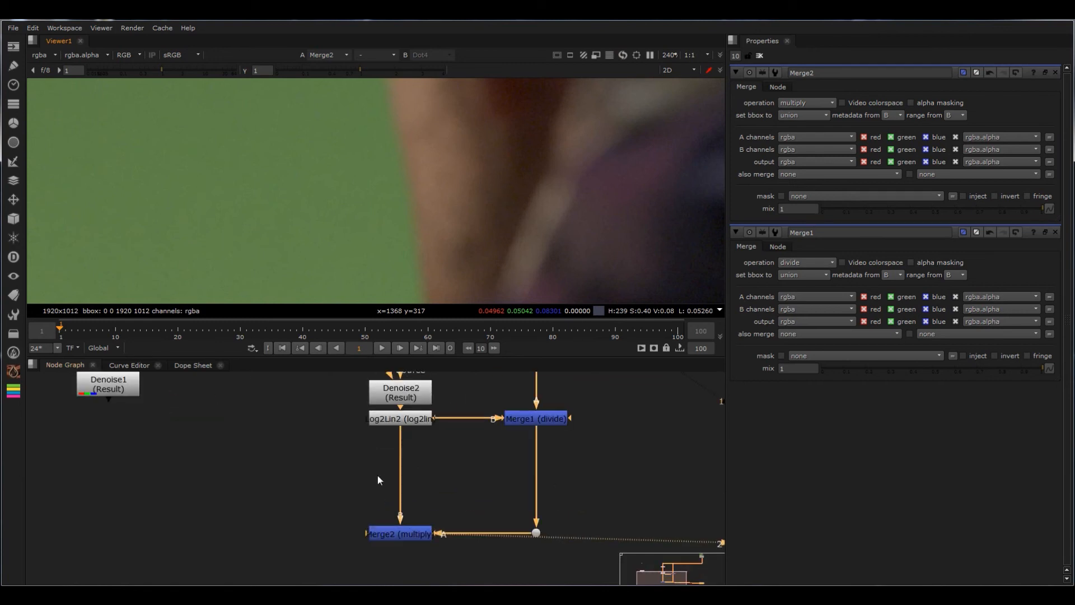
{"action": "scroll", "coordinate": [425, 209], "scroll_direction": "down", "scroll_amount": 5}
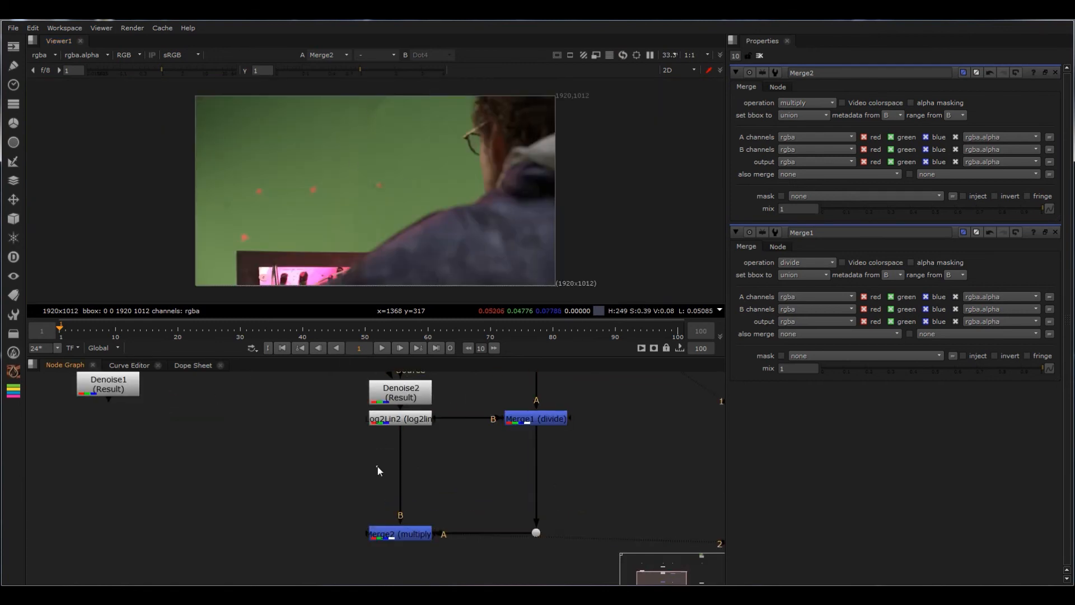
- Insert a Grade node between the second Log2Lin node and the multiply Merge, aligned in the same column
{"action": "key", "text": "g"}
{"action": "left_click_drag", "start_coordinate": [374, 471], "coordinate": [432, 469]}
{"action": "left_click", "coordinate": [532, 424]}
{"action": "key", "text": "1"}
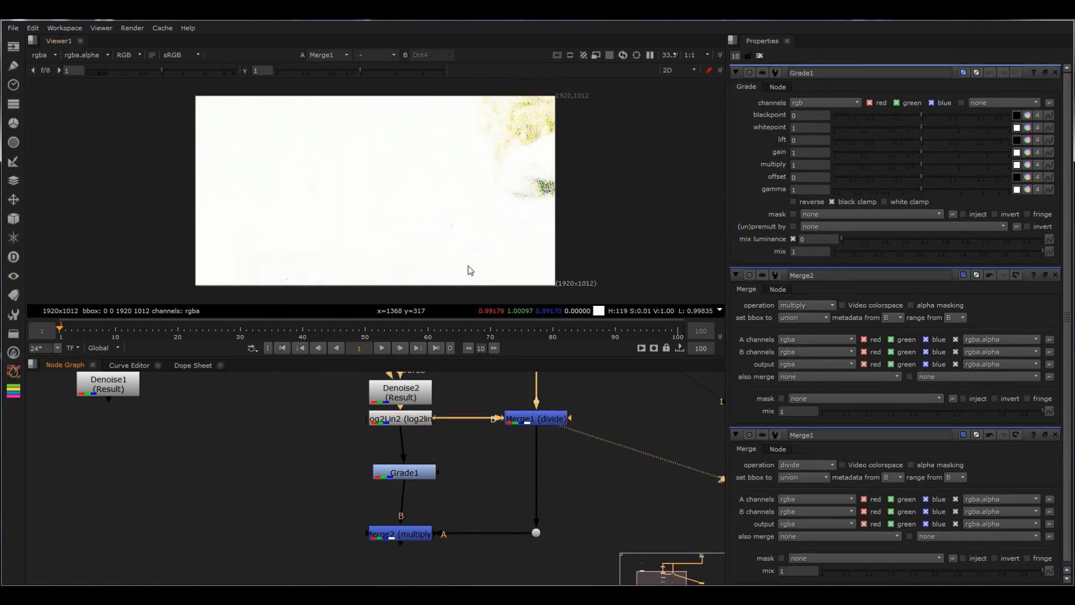
{"action": "left_click", "coordinate": [427, 419]}
{"action": "key", "text": "1"}
{"action": "scroll", "coordinate": [445, 244], "scroll_direction": "up", "scroll_amount": 3}
{"action": "left_click_drag", "start_coordinate": [424, 480], "coordinate": [399, 476]}
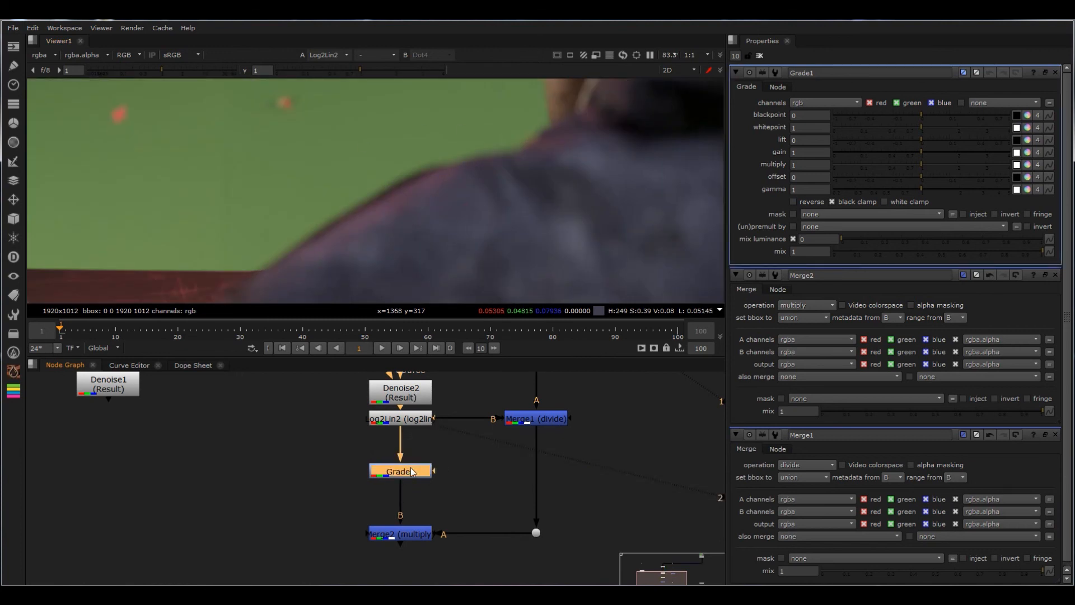
- Tint the Grade node's gain orange, with values 1, 0.472237, 0.207244 and 1, and close the open properties
{"action": "key", "text": "2"}
{"action": "scroll", "coordinate": [482, 194], "scroll_direction": "down", "scroll_amount": 2}
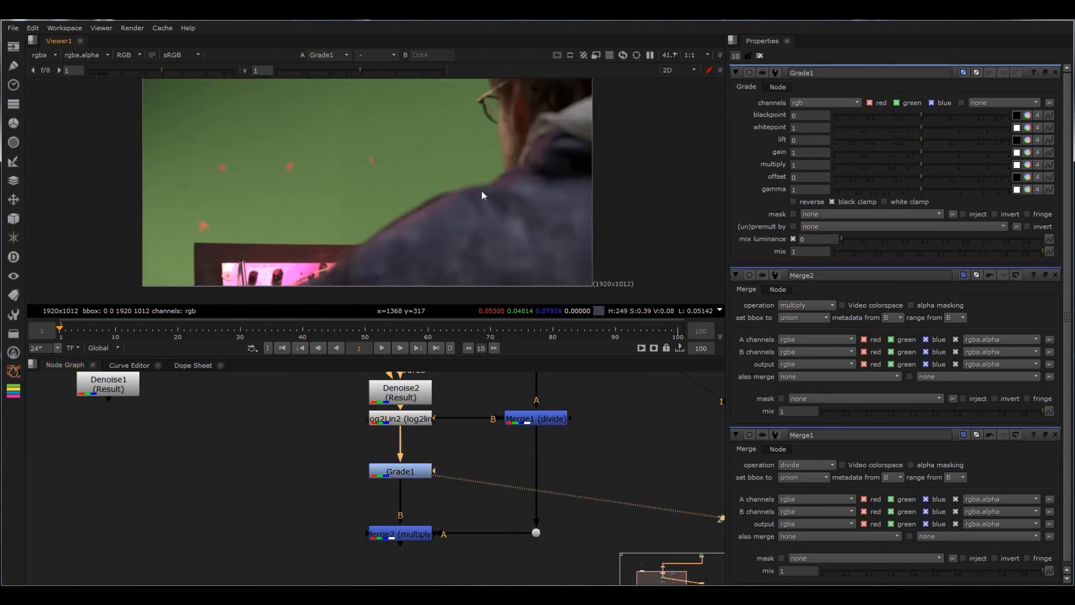
{"action": "left_click", "coordinate": [1027, 152]}
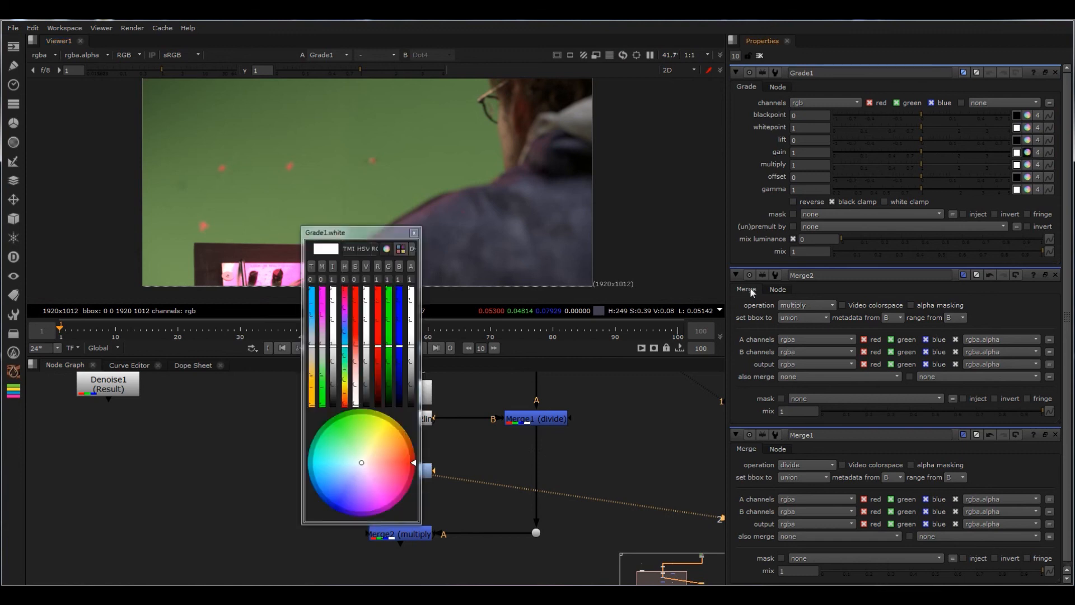
{"action": "left_click_drag", "start_coordinate": [374, 456], "coordinate": [398, 449]}
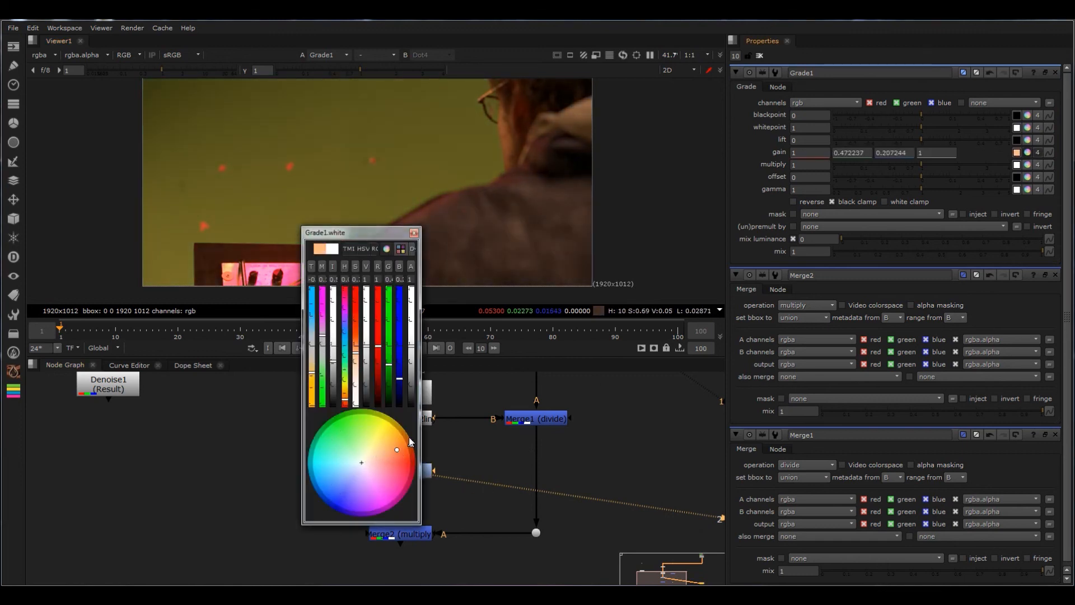
{"action": "left_click", "coordinate": [760, 56]}
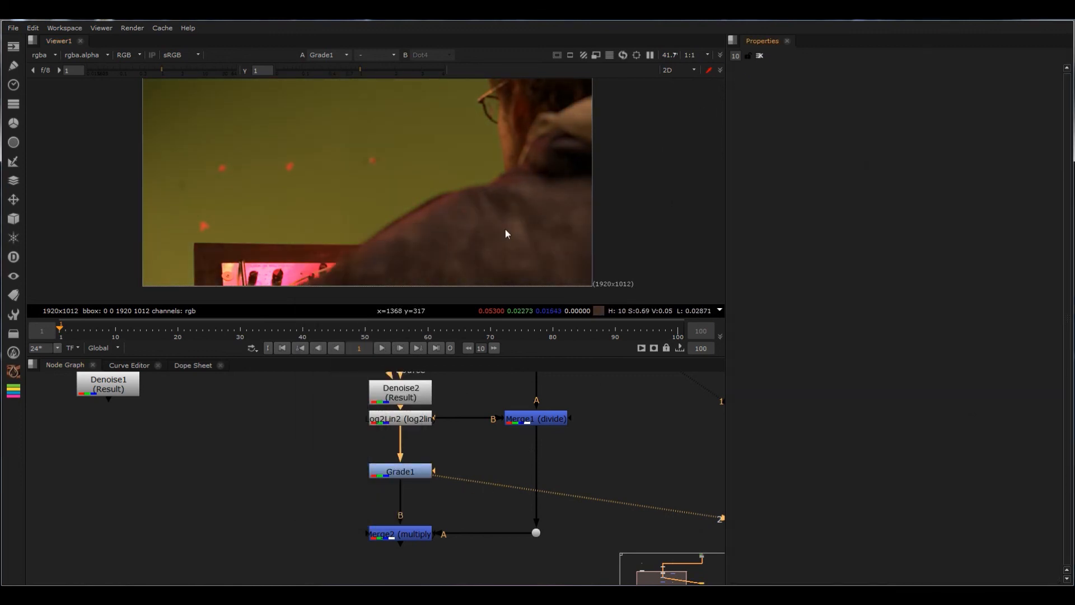
- Paste a copy of the Grade node beside the divide Merge and connect it to the original plate's dot
{"action": "scroll", "coordinate": [507, 231], "scroll_direction": "up", "scroll_amount": 2}
{"action": "left_click", "coordinate": [667, 424]}
{"action": "middle_click_drag", "start_coordinate": [652, 410], "coordinate": [630, 464]}
{"action": "left_click", "coordinate": [396, 528]}
{"action": "key", "text": "ctrl+c"}
{"action": "left_click", "coordinate": [650, 480]}
{"action": "key", "text": "ctrl+v"}
{"action": "left_click_drag", "start_coordinate": [632, 448], "coordinate": [610, 404]}
{"action": "middle_click_drag", "start_coordinate": [611, 404], "coordinate": [618, 478]}
{"action": "left_click_drag", "start_coordinate": [611, 404], "coordinate": [526, 403]}
{"action": "middle_click_drag", "start_coordinate": [606, 444], "coordinate": [549, 393]}
- Compare the graded original plate with the graded denoised image on the jacket's shoulder
{"action": "key", "text": "2"}
{"action": "scroll", "coordinate": [442, 212], "scroll_direction": "up", "scroll_amount": 4}
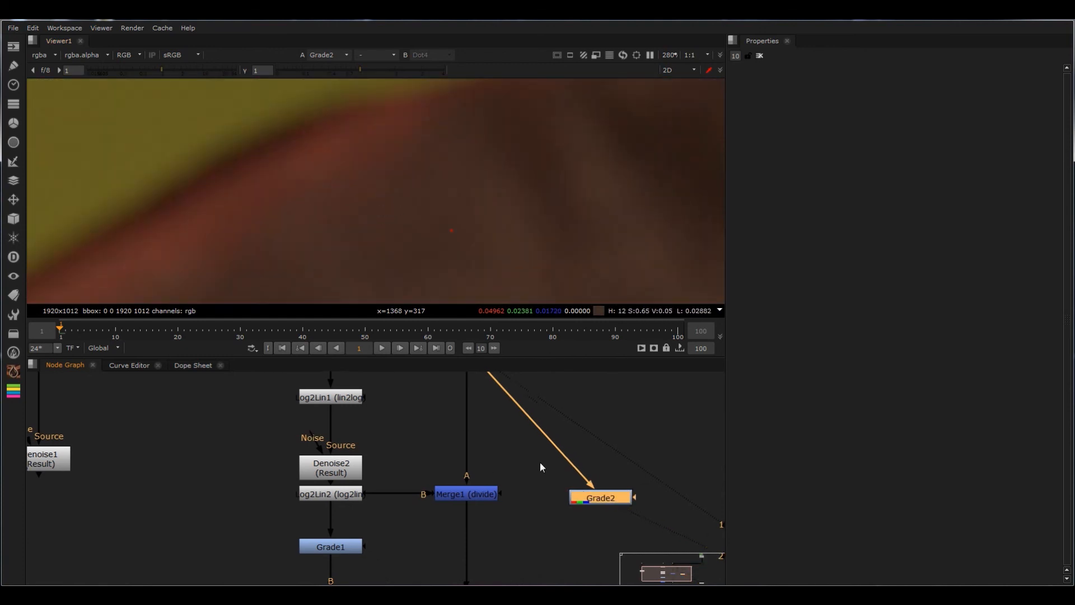
{"action": "middle_click_drag", "start_coordinate": [540, 462], "coordinate": [558, 398]}
{"action": "left_click", "coordinate": [356, 486]}
{"action": "key", "text": "2"}
{"action": "scroll", "coordinate": [436, 230], "scroll_direction": "down", "scroll_amount": 4}
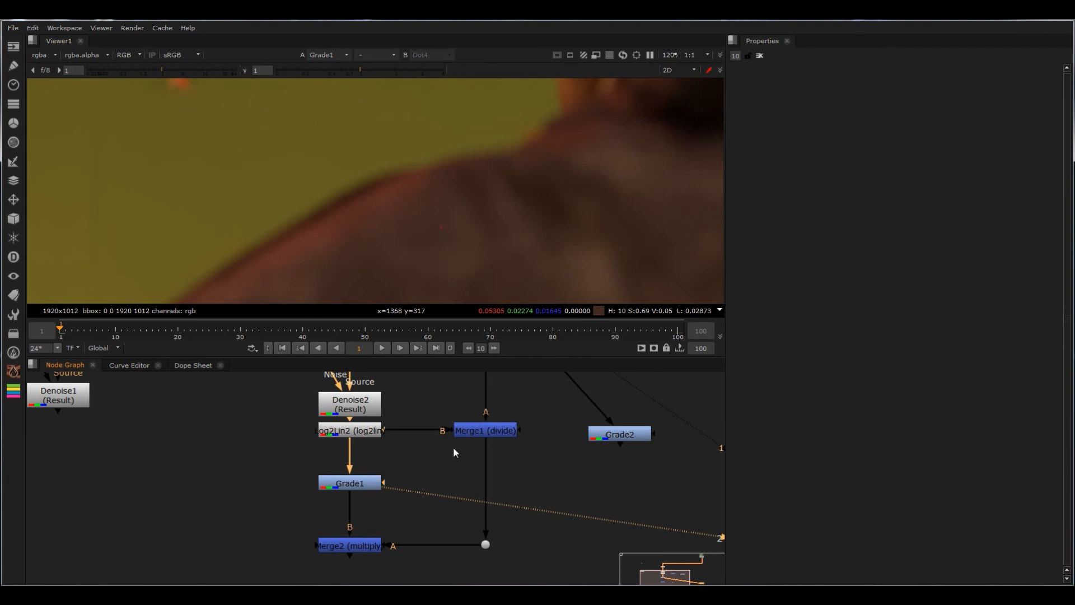
- View the divide Merge and the multiply Merge to check the grain added back over the grade
{"action": "left_click", "coordinate": [485, 431]}
{"action": "key", "text": "2"}
{"action": "left_click_drag", "start_coordinate": [410, 510], "coordinate": [290, 567]}
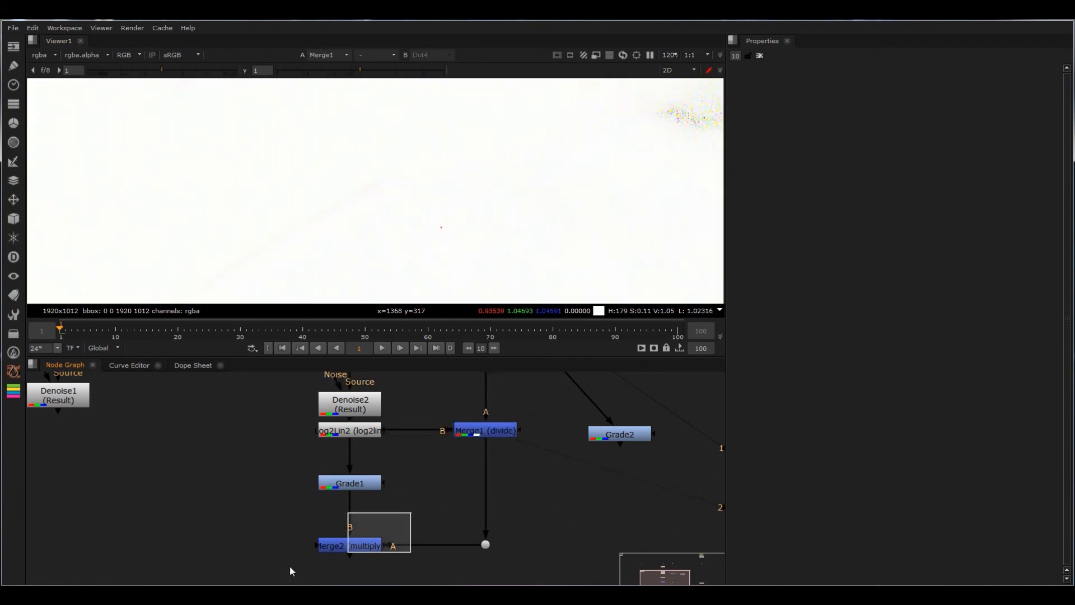
{"action": "key", "text": "2"}
{"action": "scroll", "coordinate": [392, 186], "scroll_direction": "up", "scroll_amount": 4}
- Compare the graded original plate with the graded, regrained multiply result using separate viewer inputs
{"action": "left_click", "coordinate": [619, 436]}
{"action": "key", "text": "1"}
{"action": "left_click", "coordinate": [367, 545]}
{"action": "key", "text": "2"}
{"action": "left_click", "coordinate": [404, 496]}
{"action": "middle_click_drag", "start_coordinate": [405, 497], "coordinate": [428, 519]}
{"action": "left_click", "coordinate": [388, 453]}
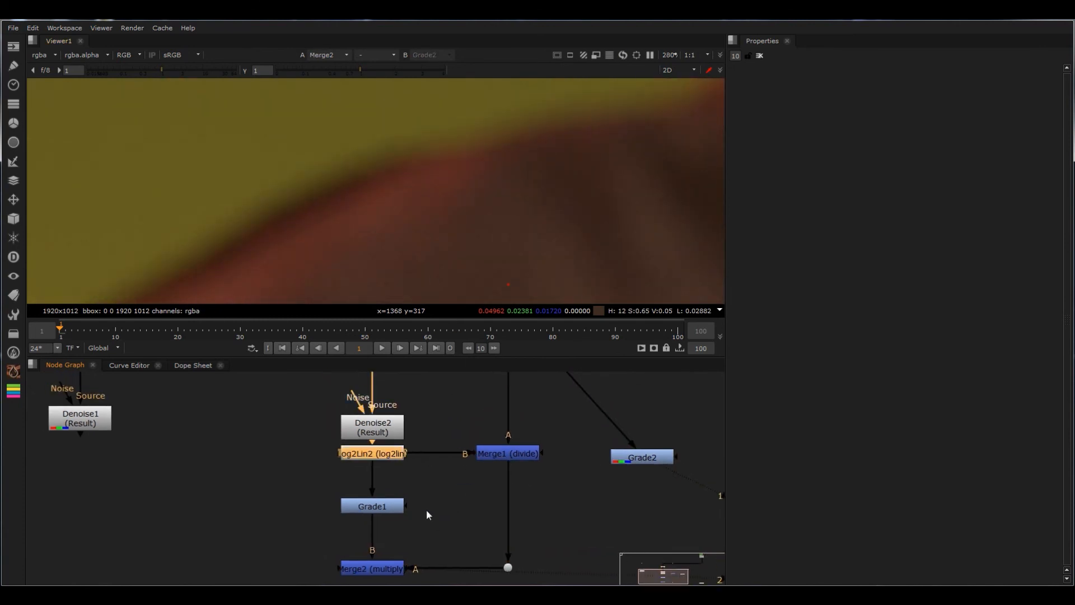
{"action": "left_click", "coordinate": [655, 461]}
{"action": "key", "text": "2"}
{"action": "left_click", "coordinate": [382, 563]}
{"action": "key", "text": "1"}
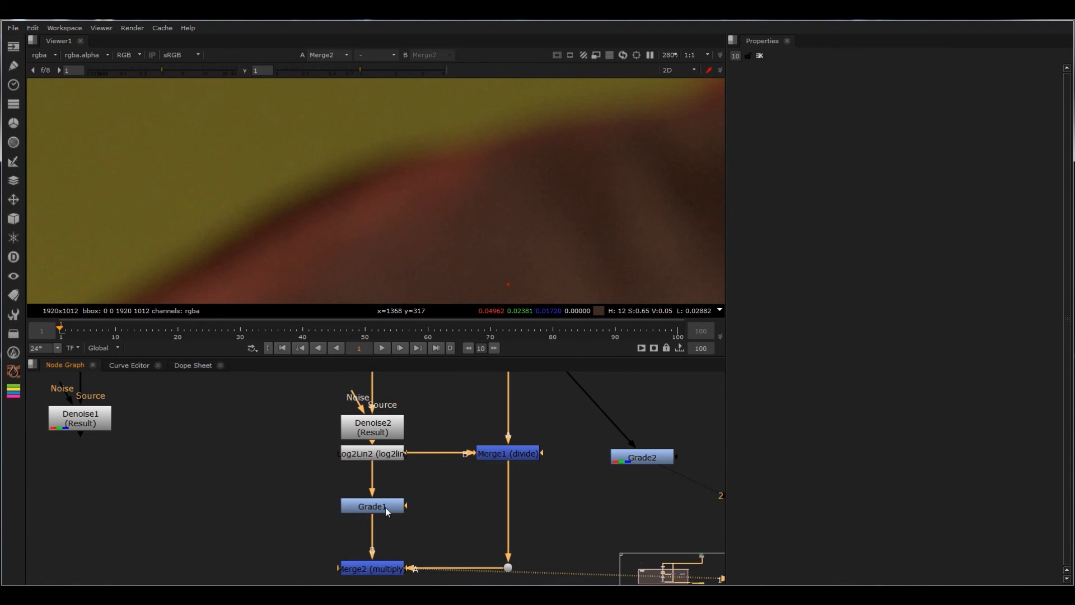
- Open the Grade node above the multiply Merge and raise its lift to 0.03
{"action": "left_click", "coordinate": [385, 507]}
{"action": "double_click", "coordinate": [385, 506]}
{"action": "left_click", "coordinate": [663, 461]}
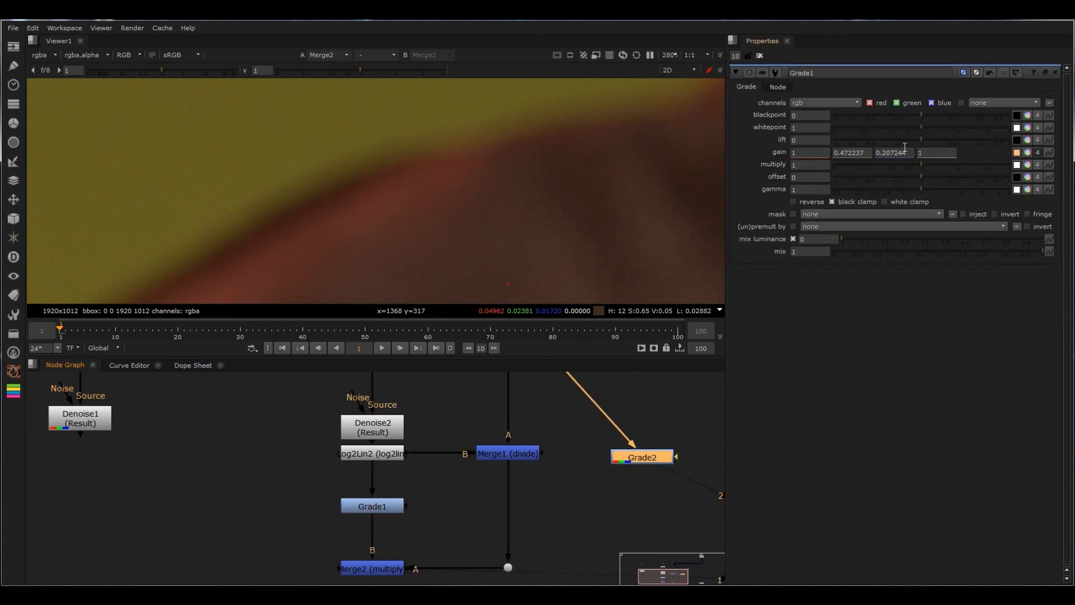
{"action": "left_click_drag", "start_coordinate": [929, 140], "coordinate": [937, 140]}
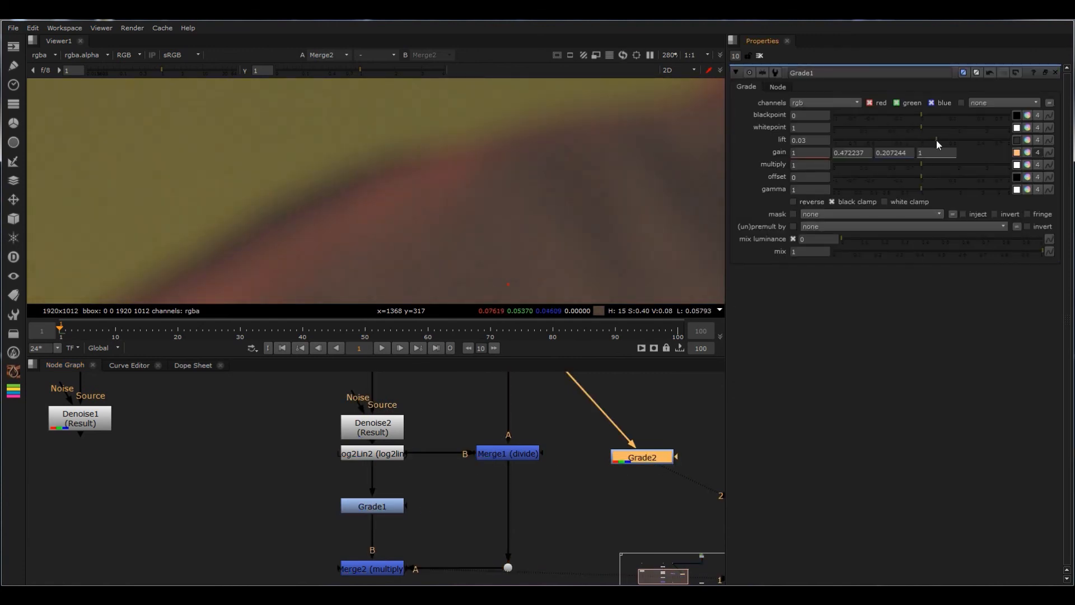
- View the denoised plate's Grade output and the multiply Merge output to check the grain over the lifted grade
{"action": "left_click", "coordinate": [375, 509]}
{"action": "key", "text": "1"}
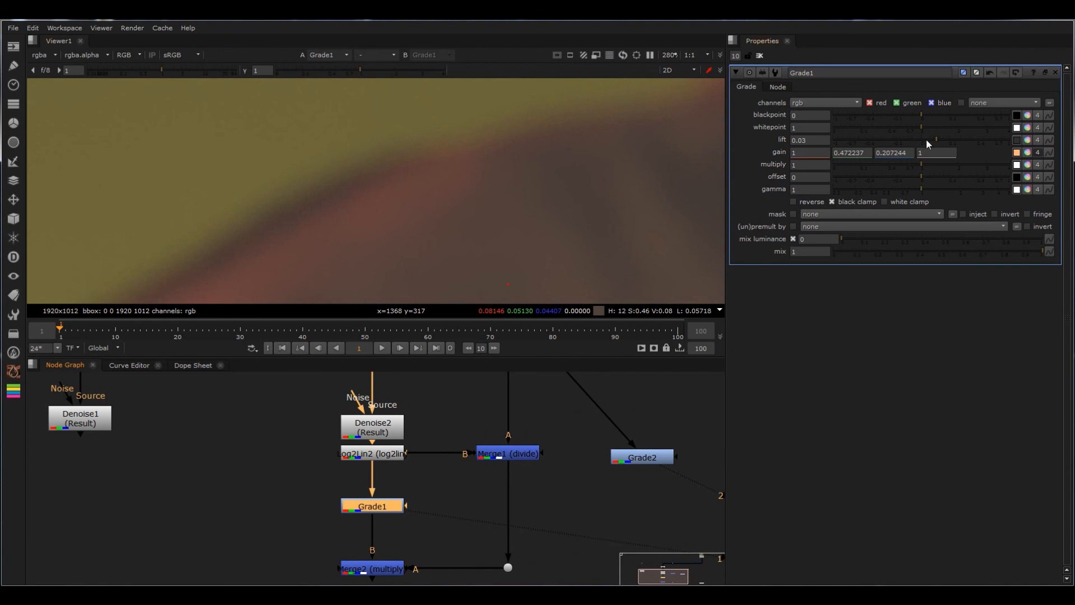
{"action": "left_click", "coordinate": [387, 567]}
{"action": "key", "text": "1"}
- Duplicate the lifted Grade node, connect the copy to the original plate, and show it in the second viewer input
{"action": "left_click", "coordinate": [493, 511]}
{"action": "left_click", "coordinate": [382, 510]}
{"action": "key", "text": "ctrl+c"}
{"action": "left_click", "coordinate": [707, 383]}
{"action": "key", "text": "ctrl+v"}
{"action": "middle_click_drag", "start_coordinate": [707, 382], "coordinate": [664, 462]}
{"action": "left_click_drag", "start_coordinate": [606, 446], "coordinate": [467, 387]}
{"action": "key", "text": "2"}
- Compare the regrained multiply Merge with the original plate's new Grade copy along the jacket's shoulder edge
{"action": "middle_click_drag", "start_coordinate": [492, 540], "coordinate": [541, 460]}
{"action": "left_click", "coordinate": [383, 564]}
{"action": "key", "text": "1"}
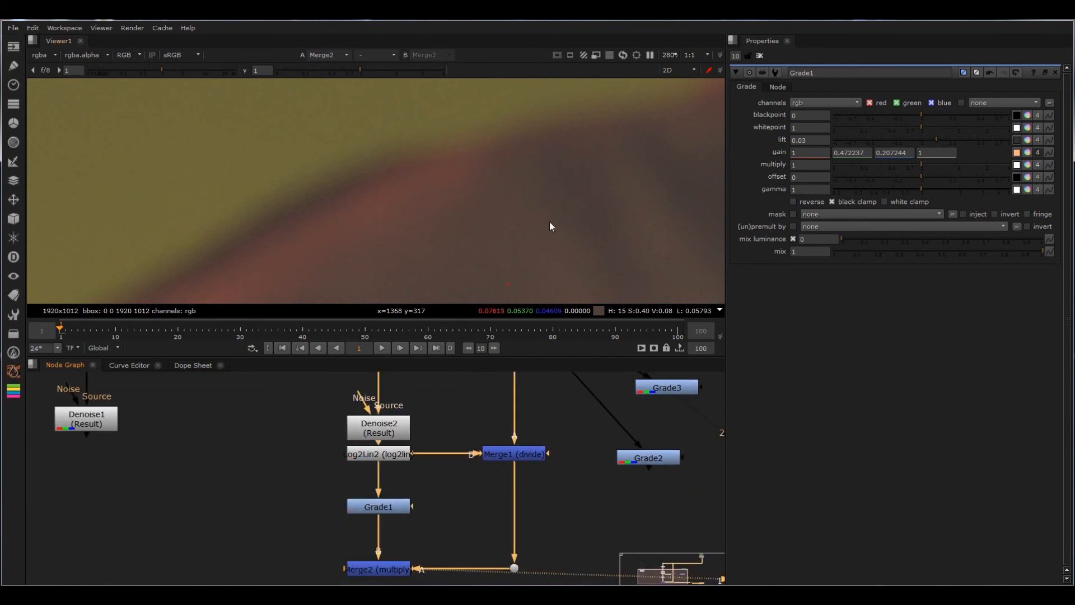
{"action": "key", "text": "2"}
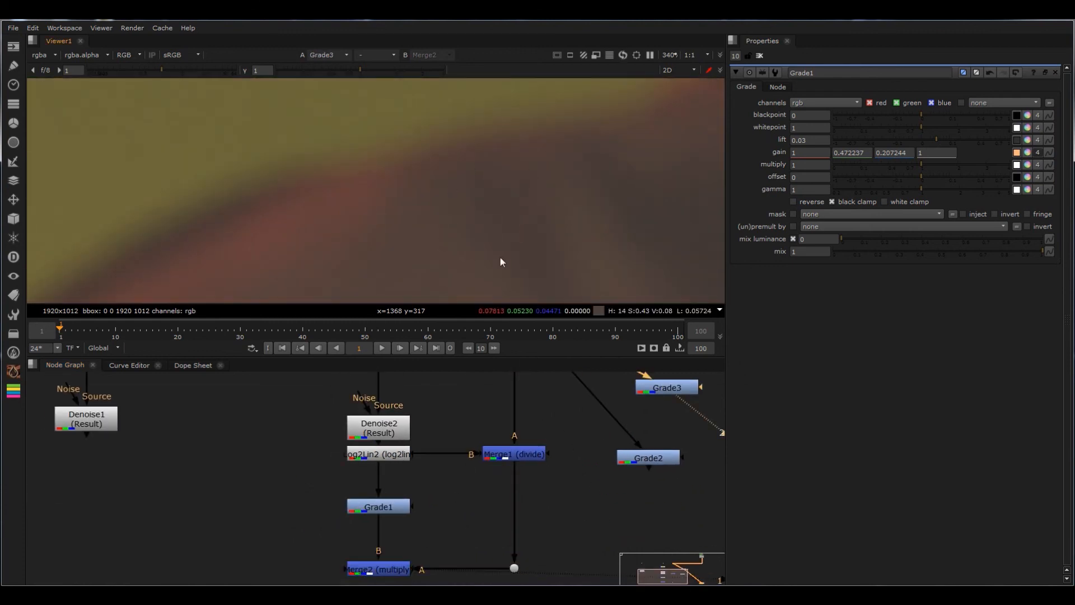
- Delete the outdated Grade2 node on the original plate's branch and move the new Grade copy into its place
{"action": "left_click", "coordinate": [656, 457]}
{"action": "key", "text": "Delete"}
{"action": "left_click_drag", "start_coordinate": [669, 389], "coordinate": [621, 472]}
- Examine the grain in the multiply Merge against the graded original plate, both close up and across the shoulder and background
{"action": "left_click", "coordinate": [388, 569]}
{"action": "key", "text": "1"}
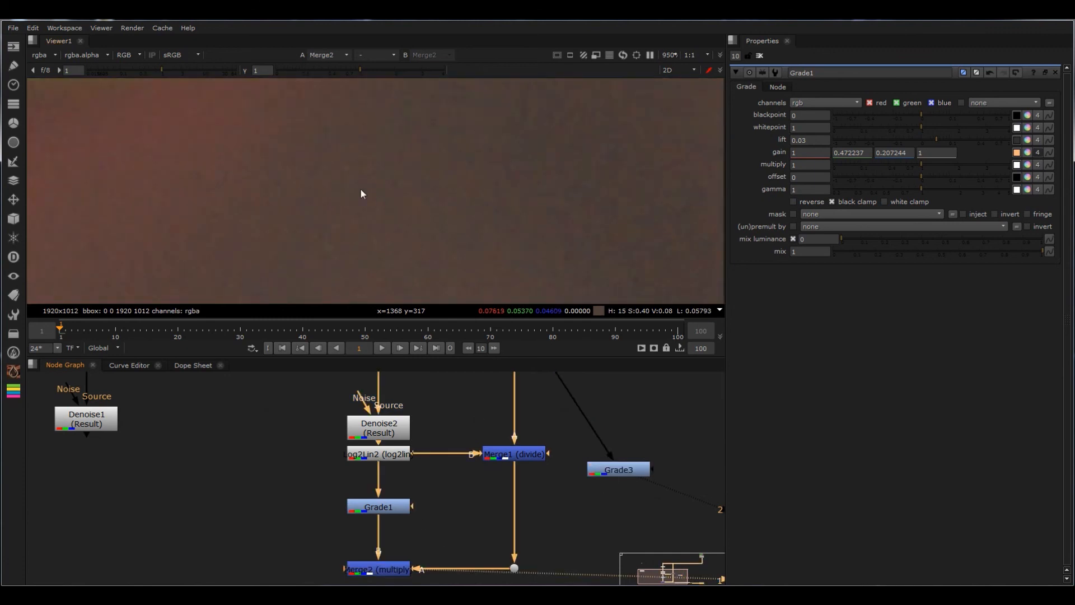
{"action": "key", "text": "2"}
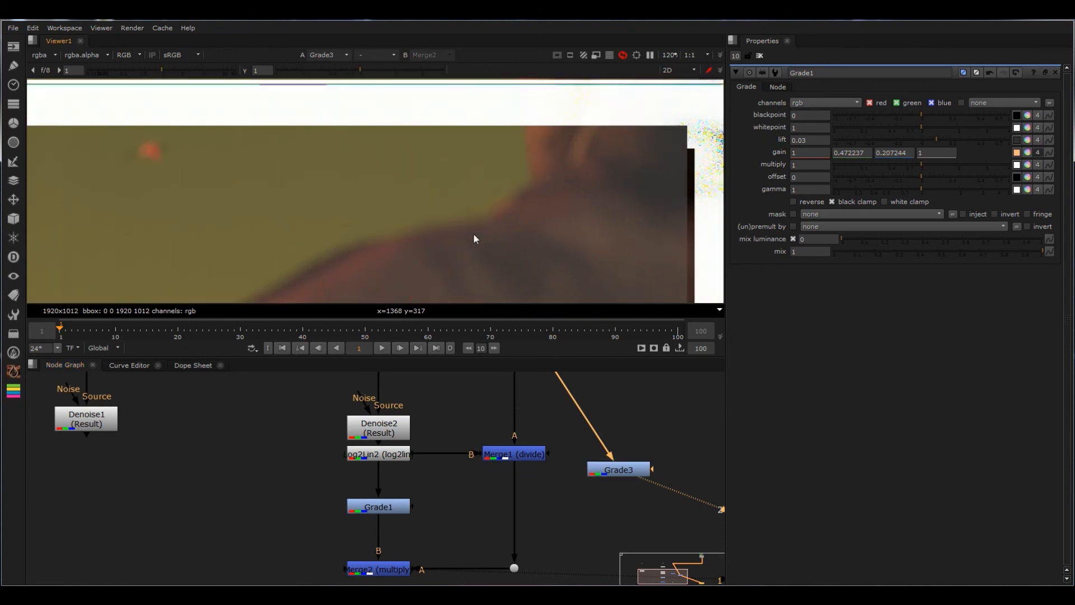
{"action": "key", "text": "1"}
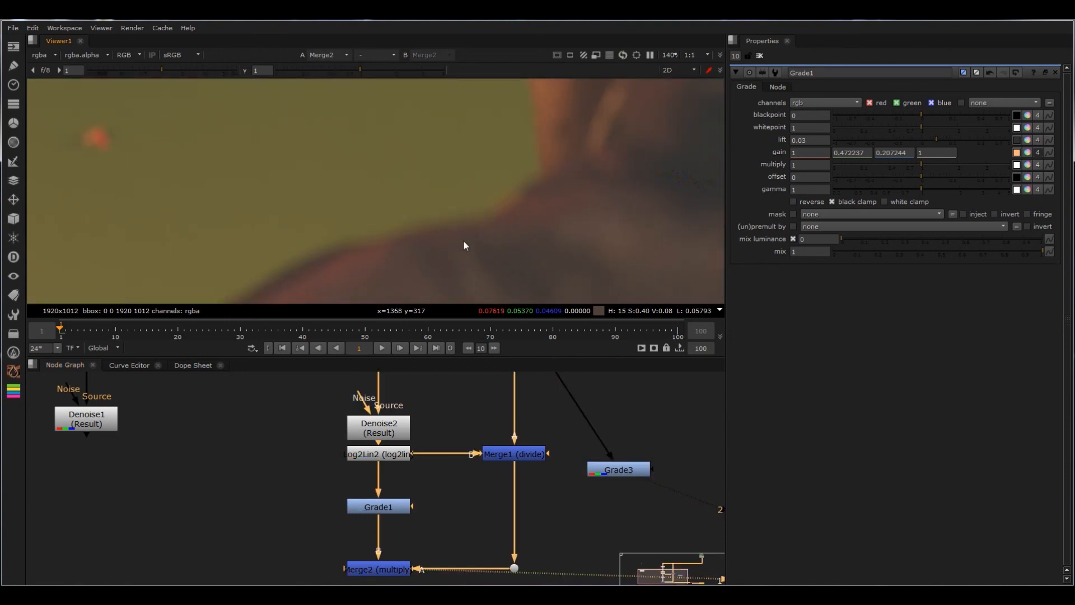
{"action": "key", "text": "2"}
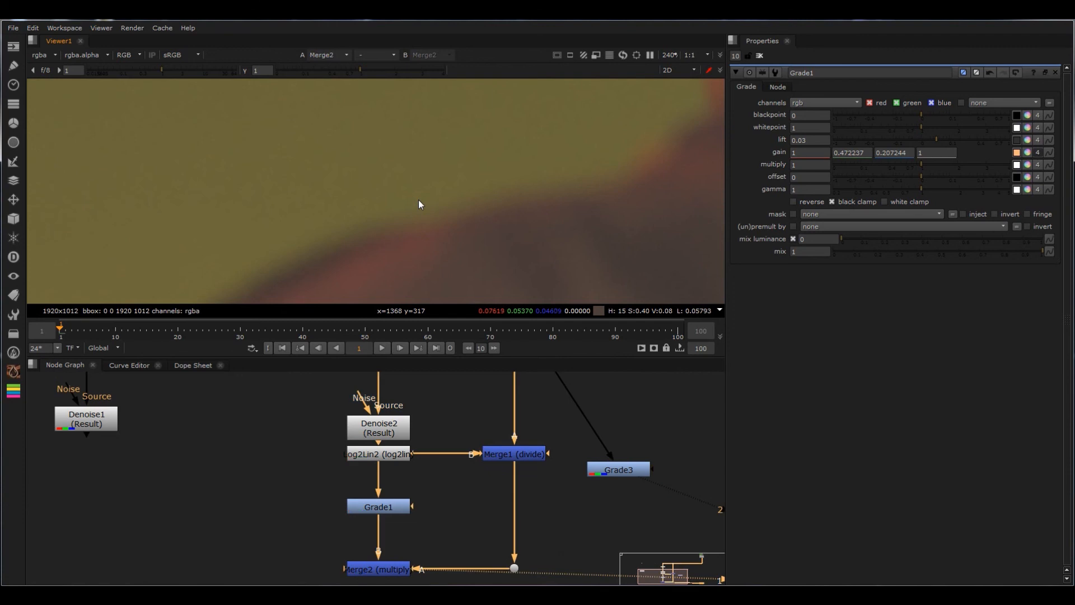
{"action": "scroll", "coordinate": [402, 228], "scroll_direction": "up", "scroll_amount": 3}
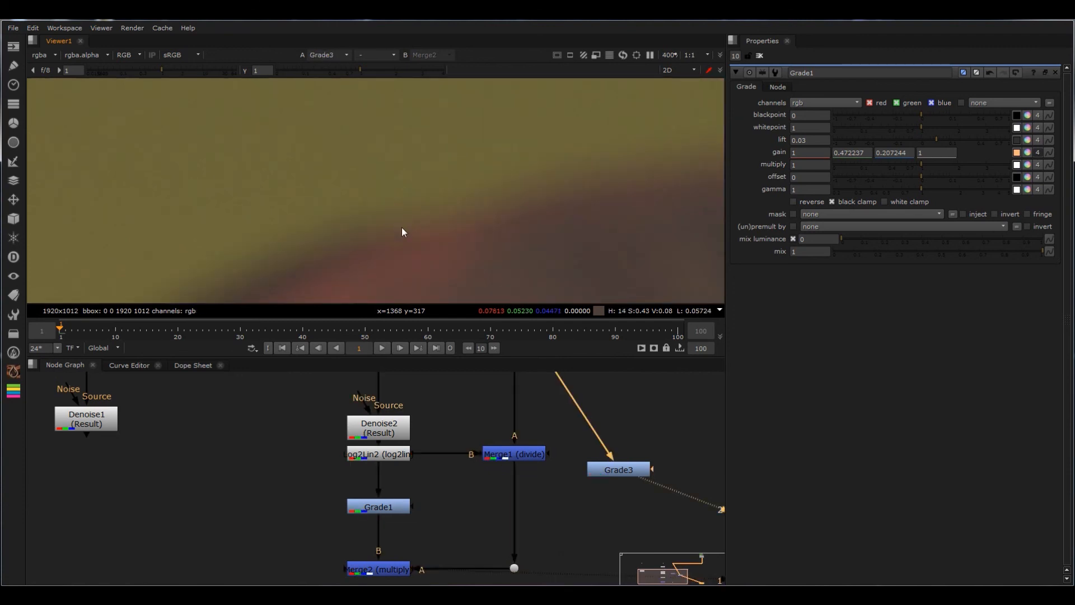